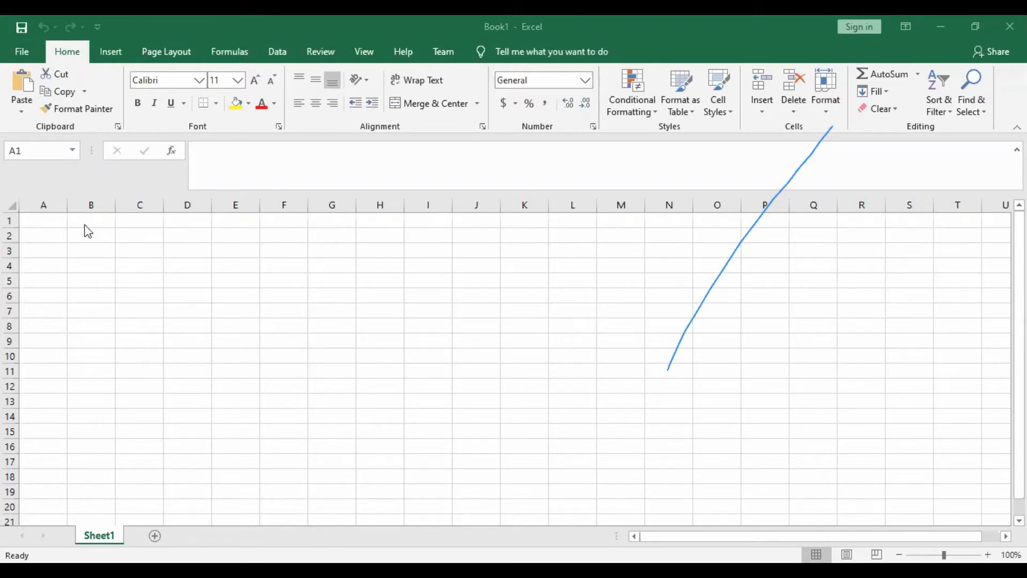
- Move the active cell between A1 and B1, along row 1, and down column C to C8
click(167, 225)
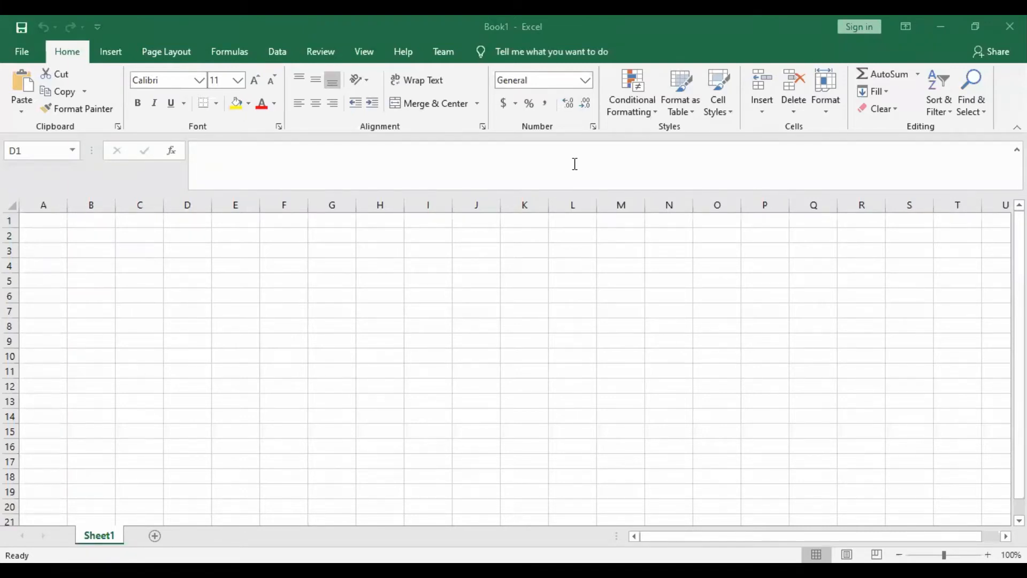
click(42, 221)
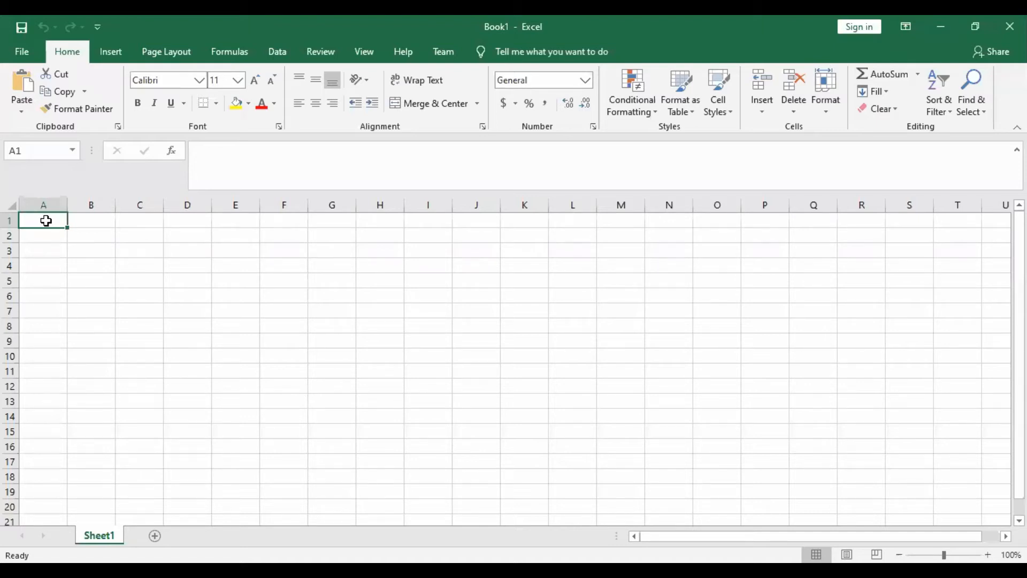
click(92, 220)
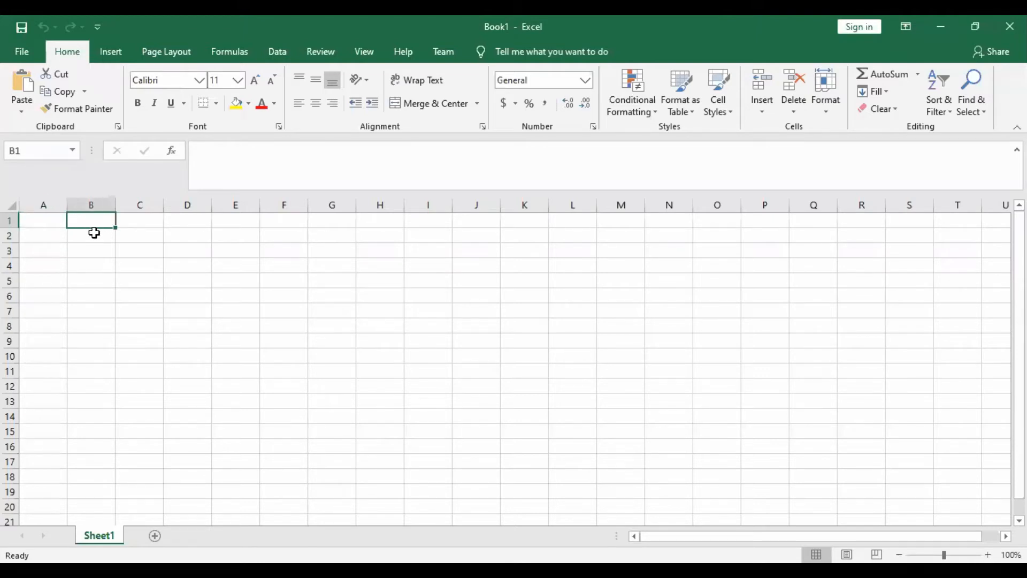
click(56, 224)
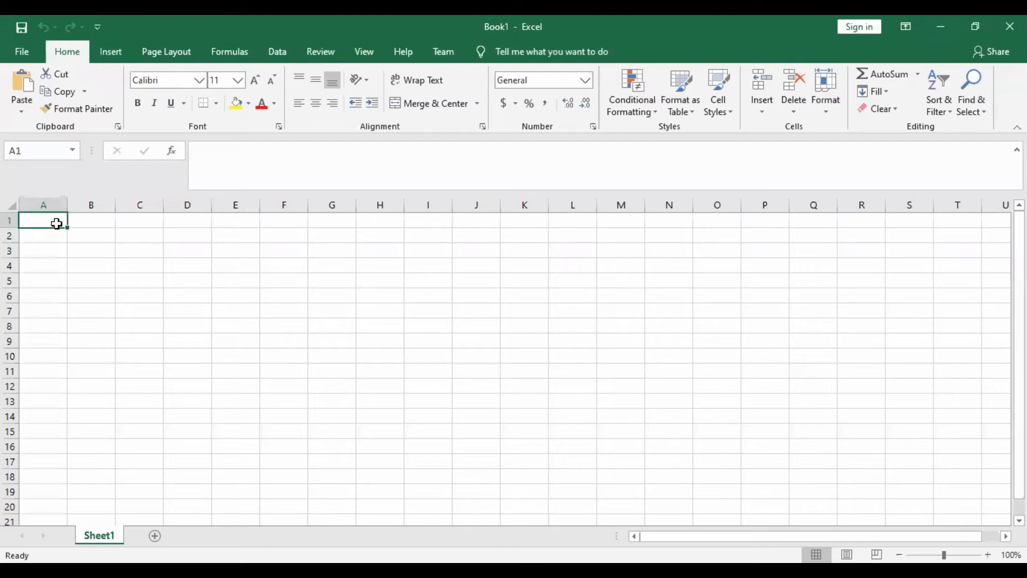
key(Right)
key(Right)
key(Right)
key(Right)
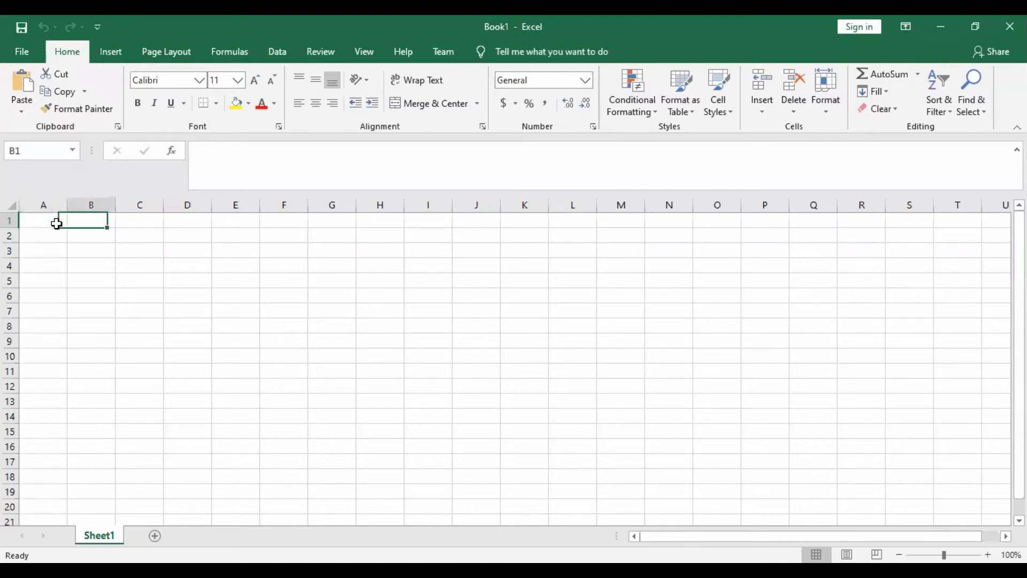
key(Left)
key(Left)
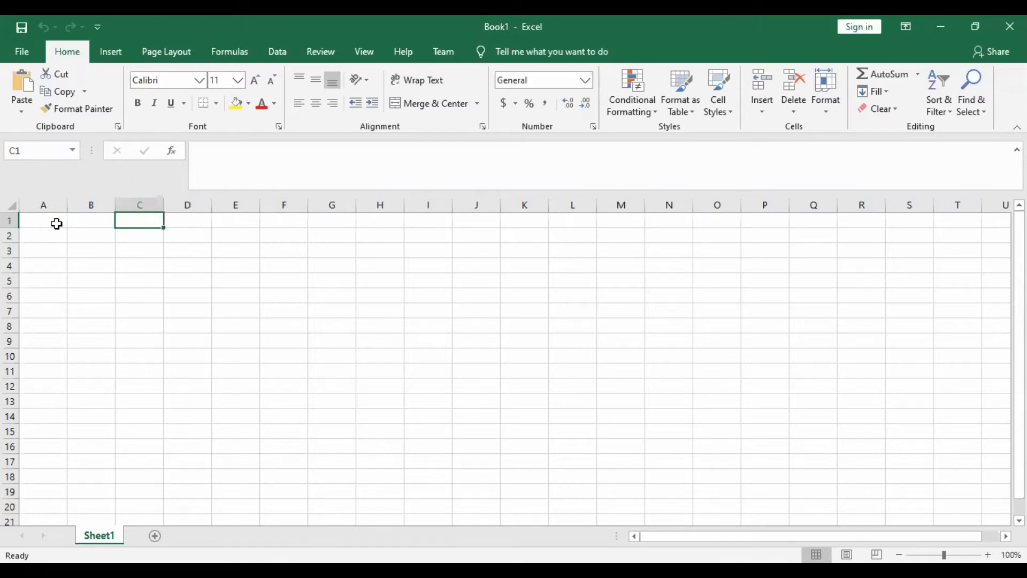
key(Down)
key(Down)
key(Down)
key(Down)
key(Down)
key(Down)
key(Down)
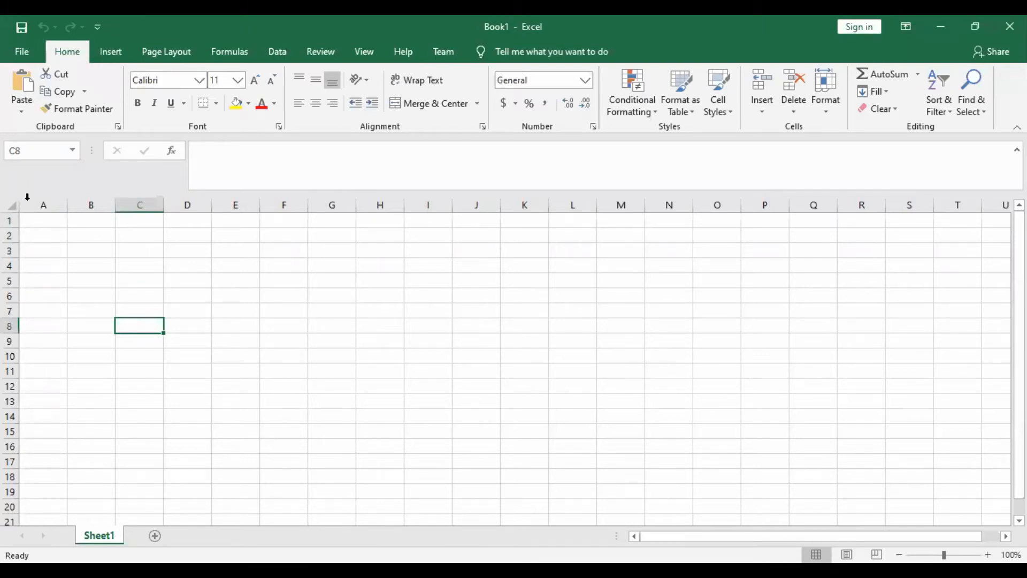
- Enter the text "bsc" in cell A1
click(41, 224)
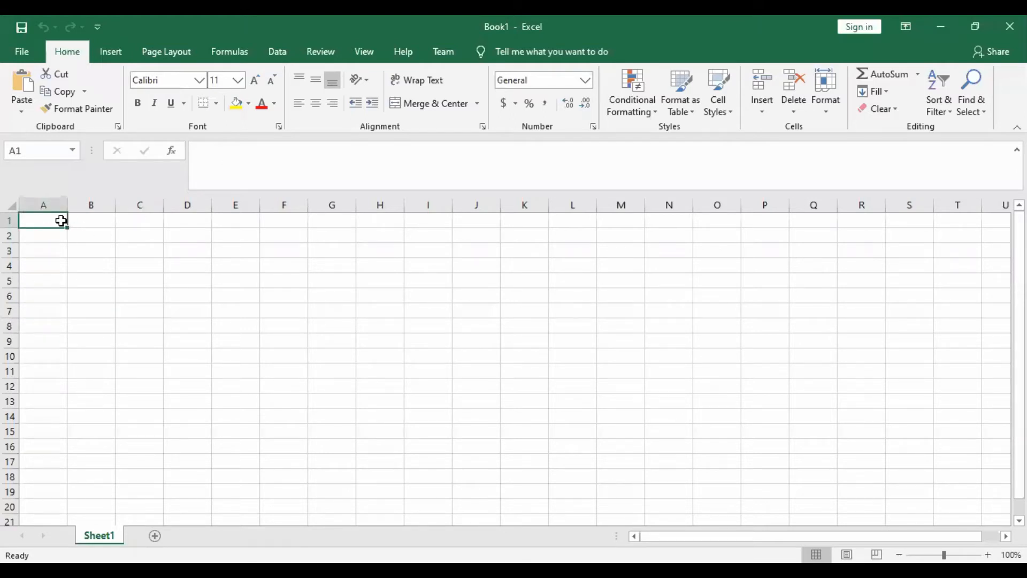
click(217, 155)
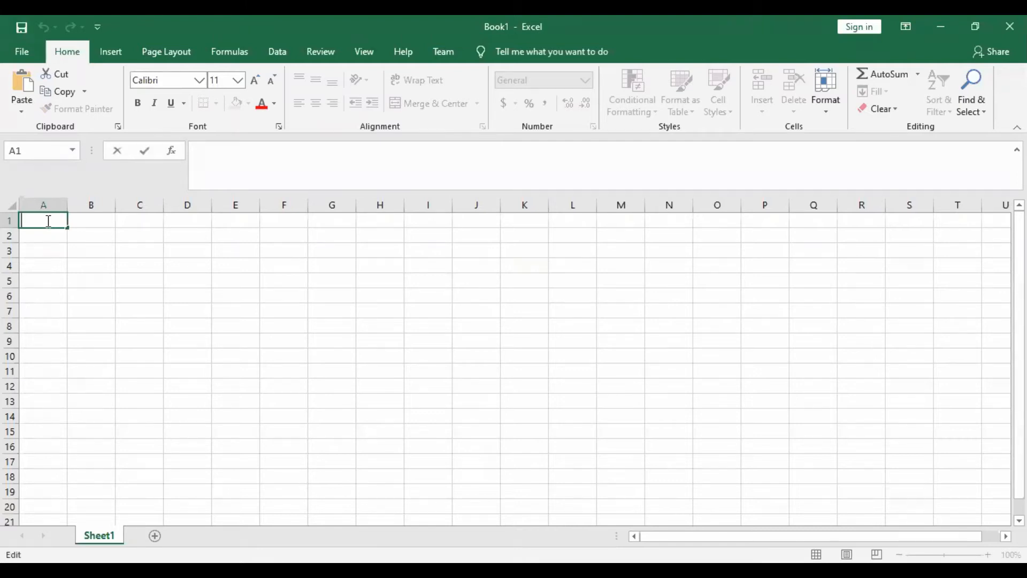
text(bsc)
click(55, 236)
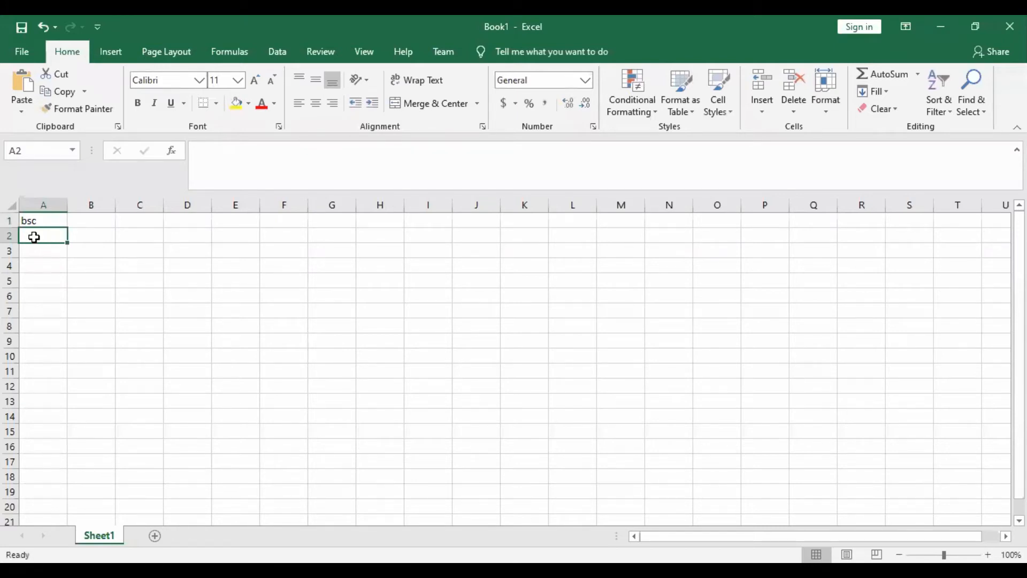
- Enter the person's first name in cell A2, directly below "bsc"
double_click(33, 237)
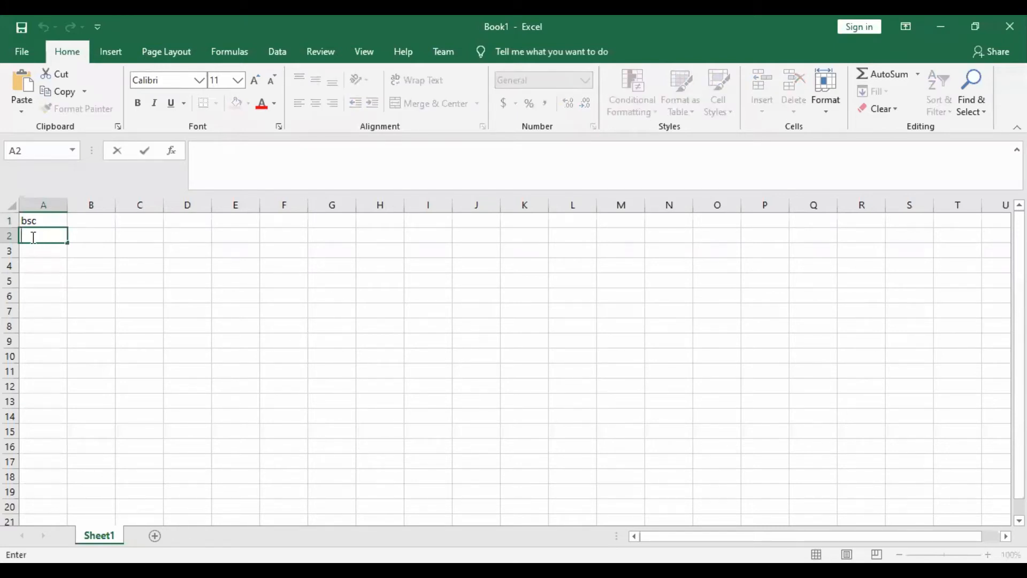
click(46, 250)
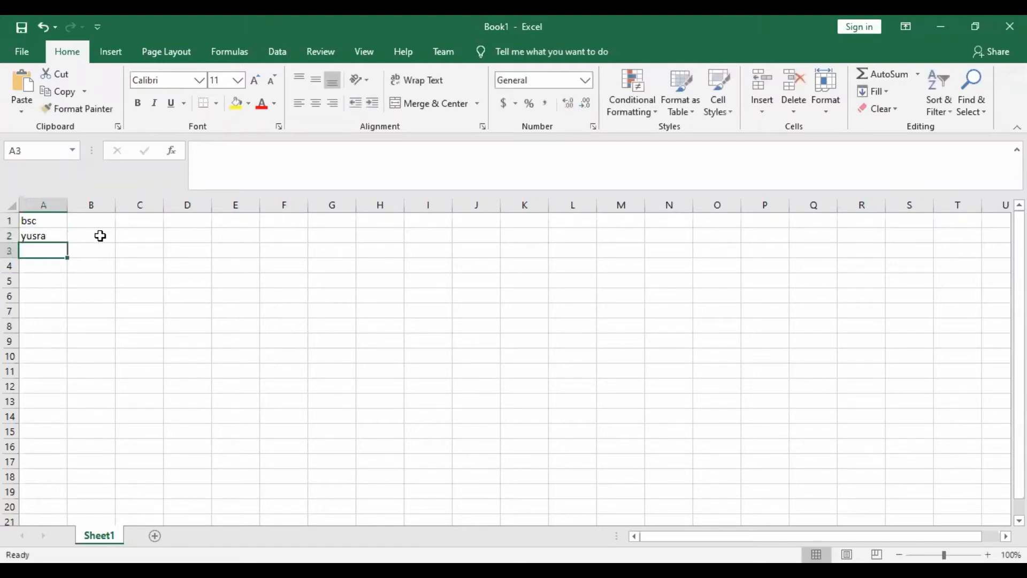
- Enter the number 678900000 in cell A3 through the formula bar
click(209, 168)
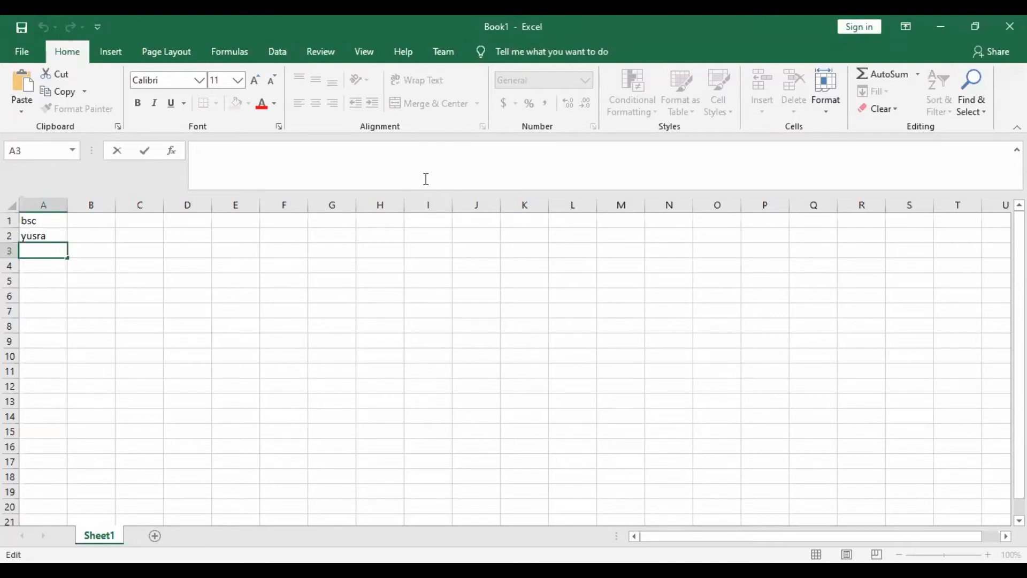
text(678900000)
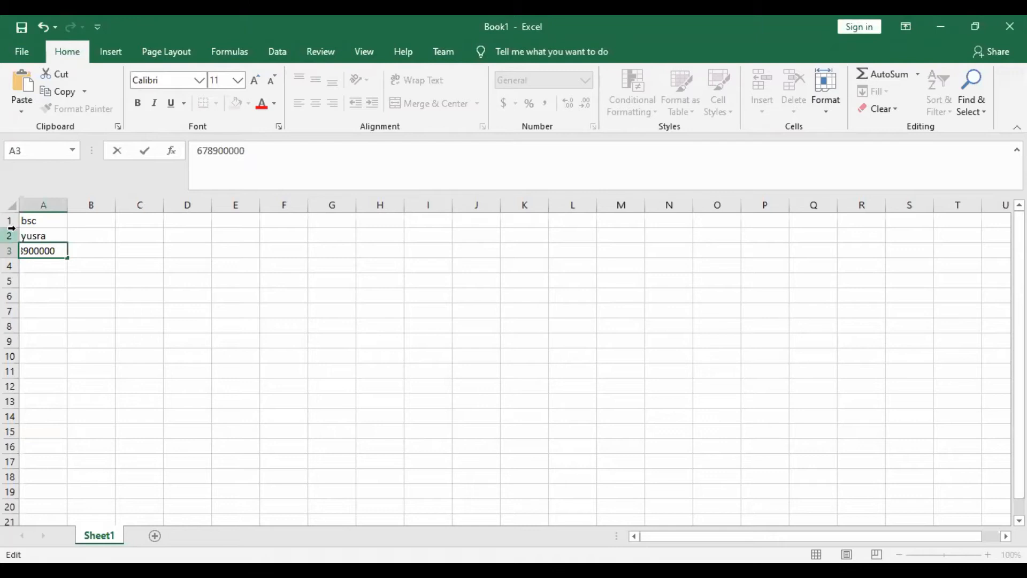
key(Return)
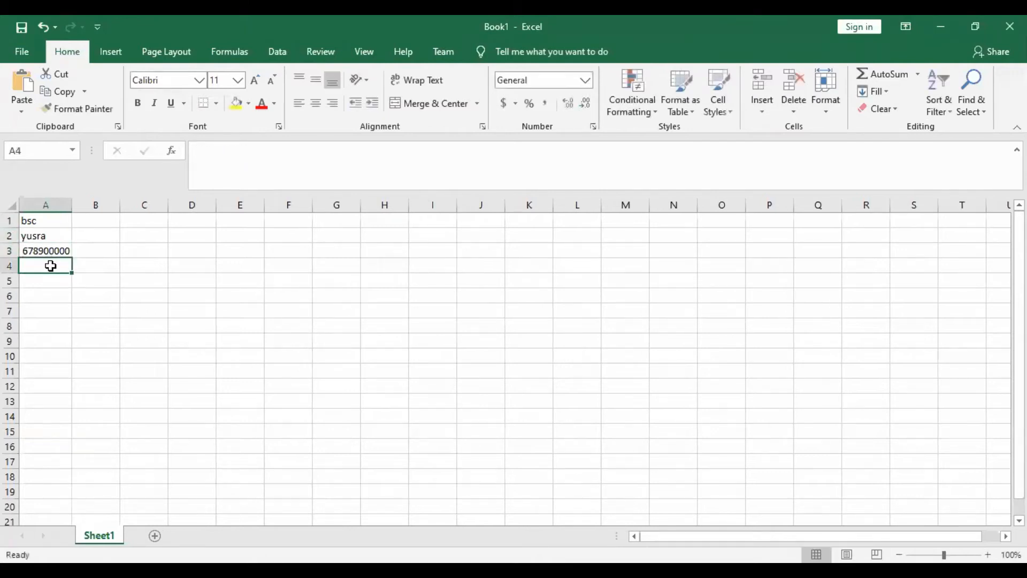
click(58, 250)
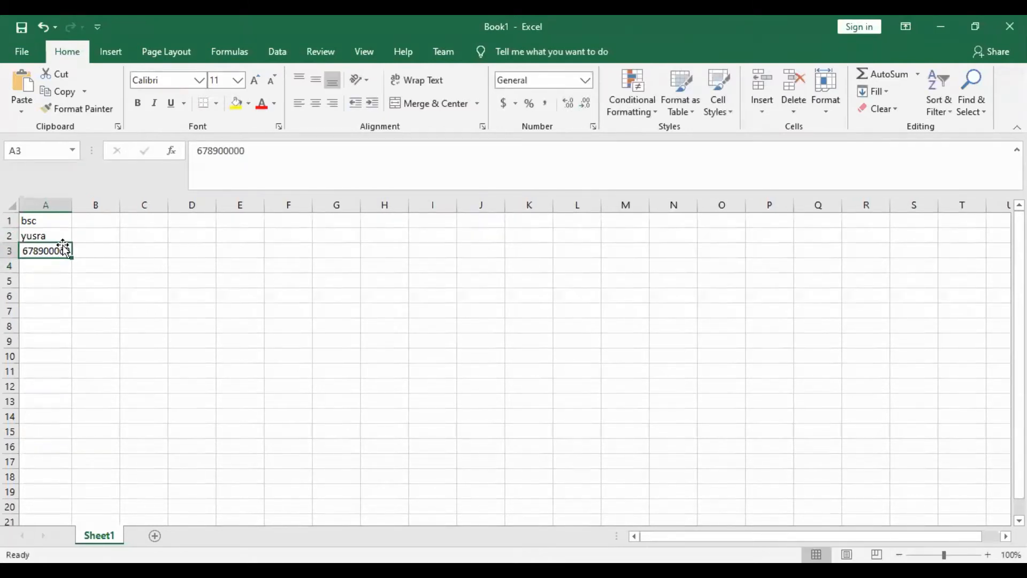
click(56, 266)
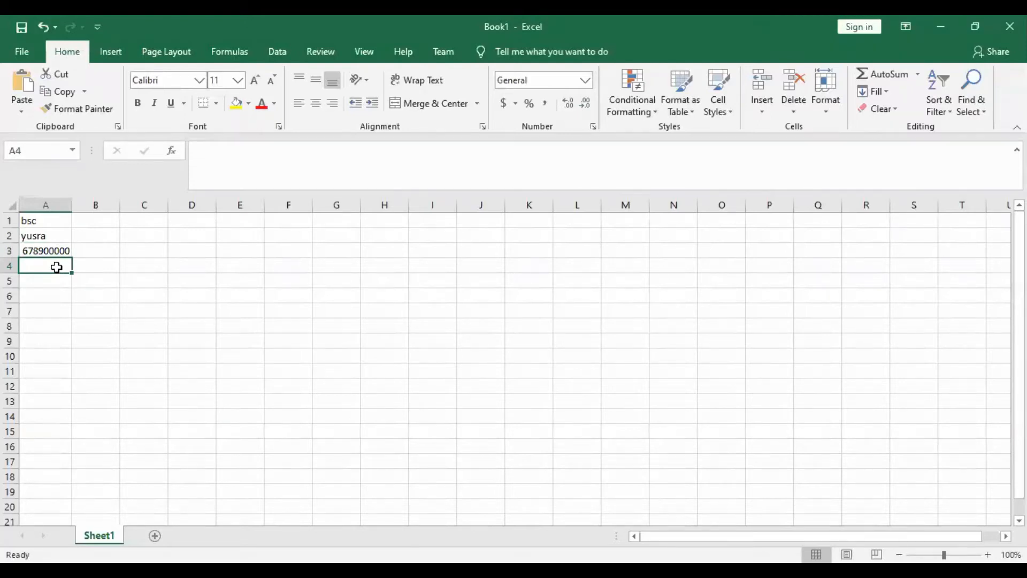
click(255, 178)
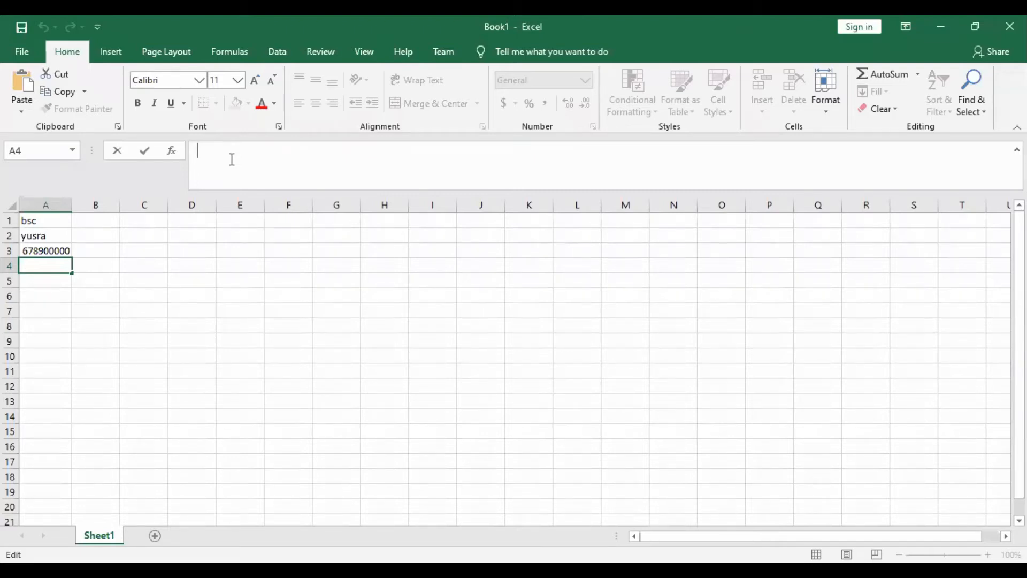
- Edit the existing text in cell A2 to append the person's last name after the first name
double_click(33, 237)
click(55, 237)
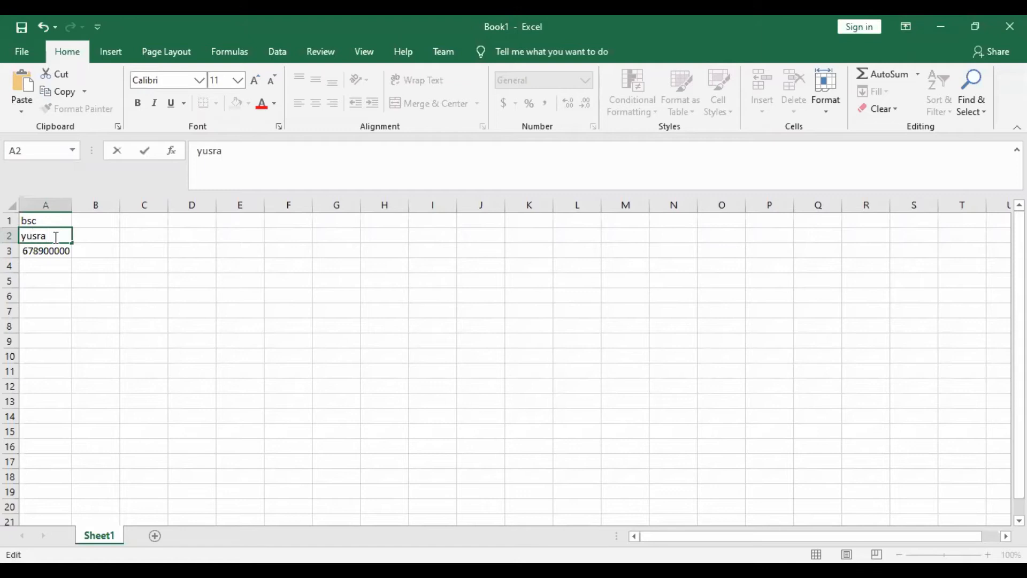
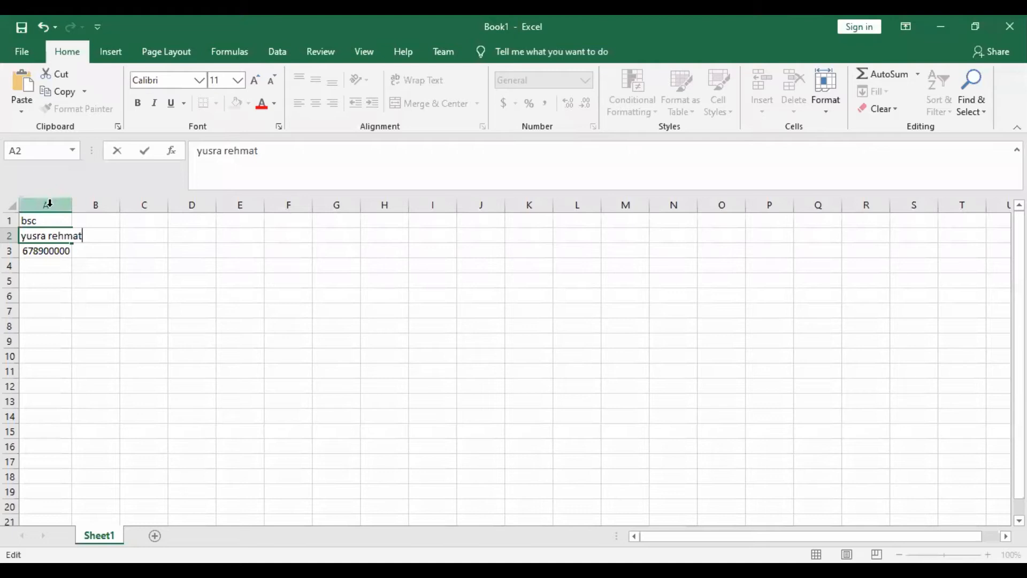
click(64, 279)
- Insert a blank cell at A2, using the option that shifts the existing cells down
click(65, 241)
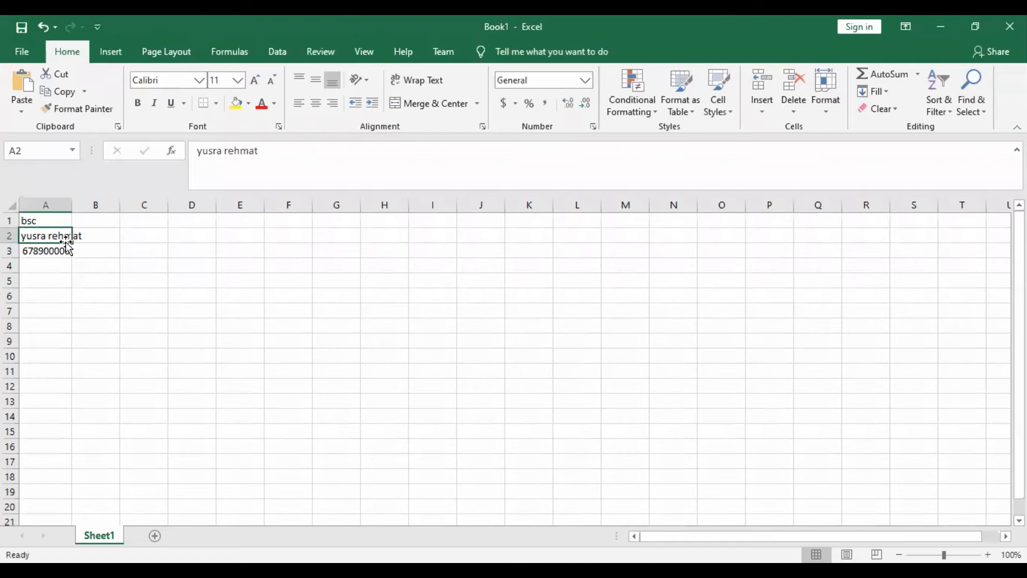
right_click(65, 242)
right_click(64, 239)
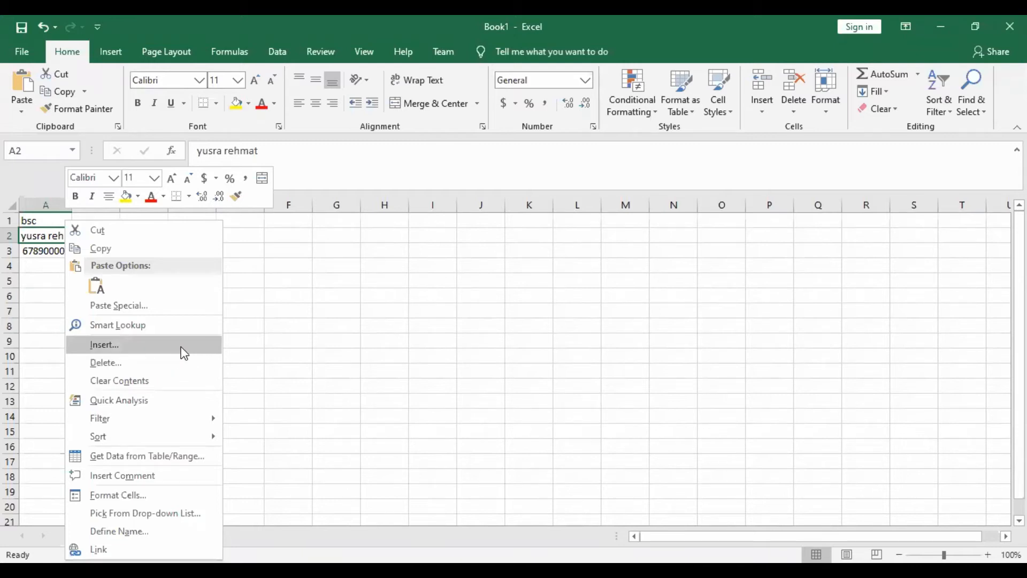
click(114, 347)
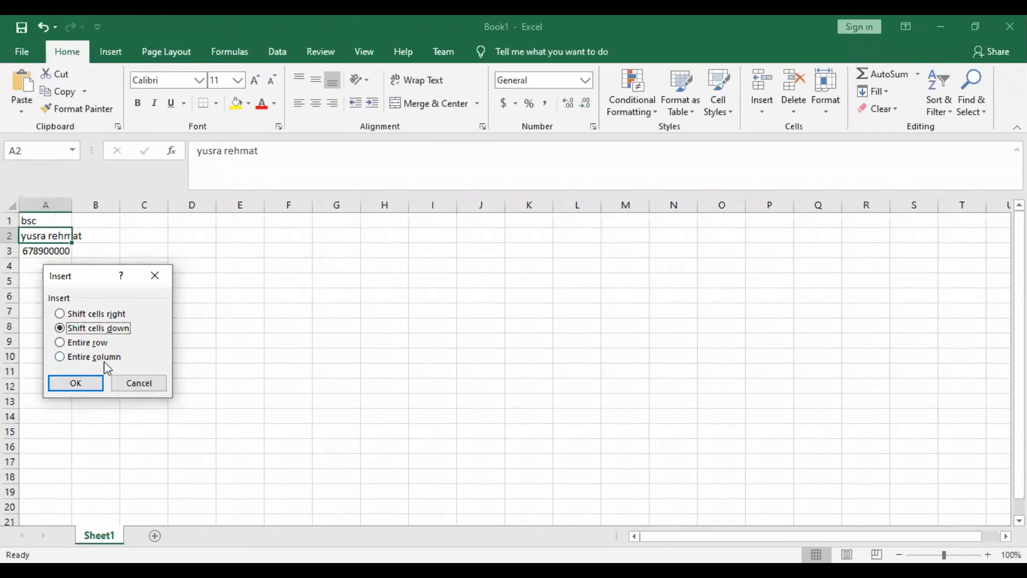
click(75, 383)
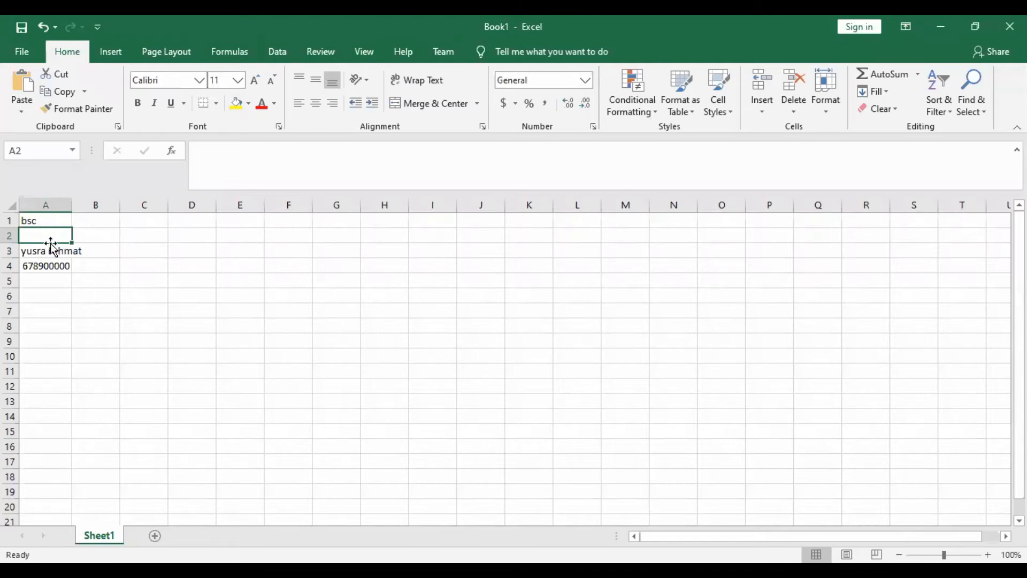
- Insert an entire blank row above the person's name, starting from cell A3
click(52, 252)
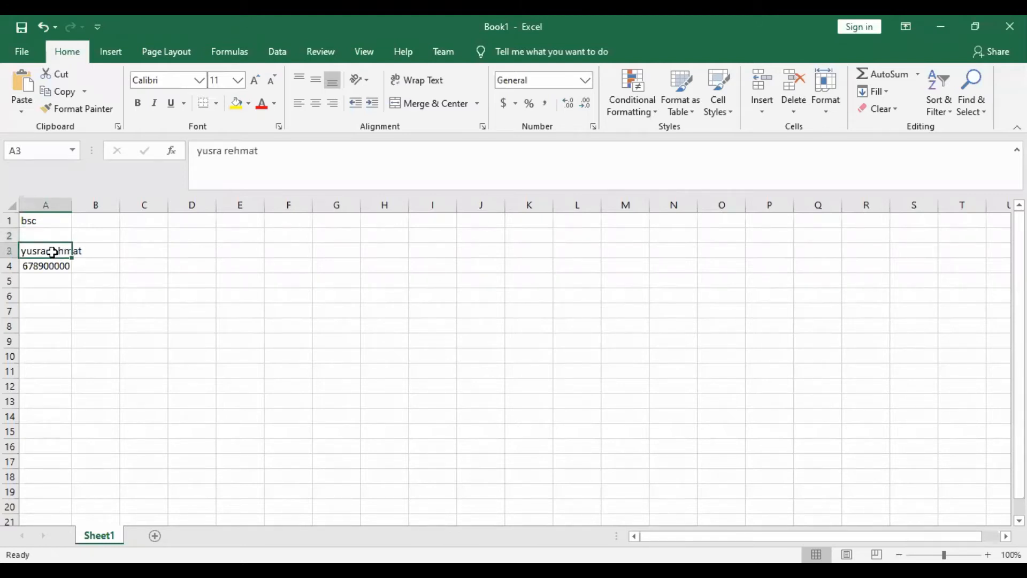
right_click(58, 263)
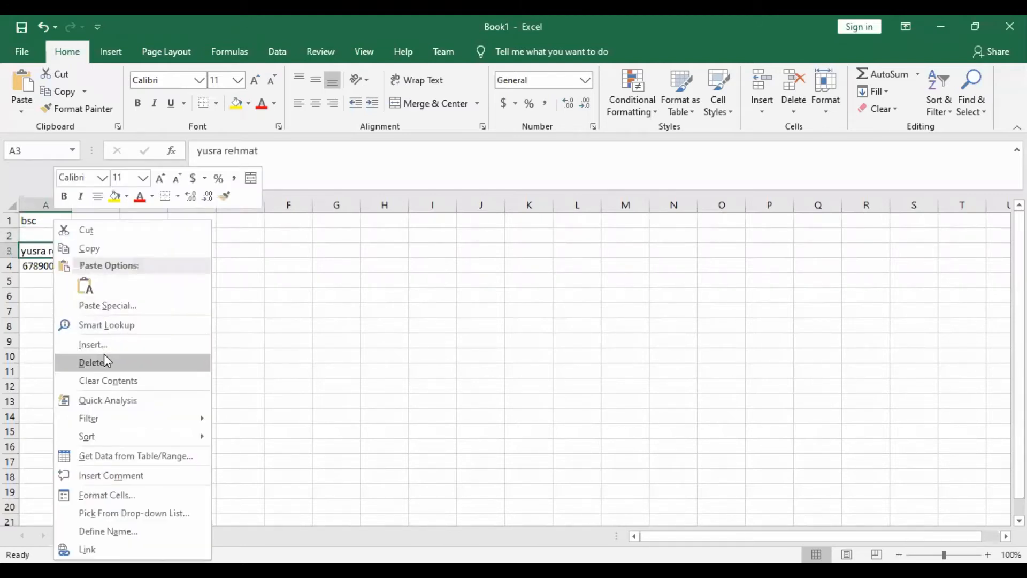
click(131, 345)
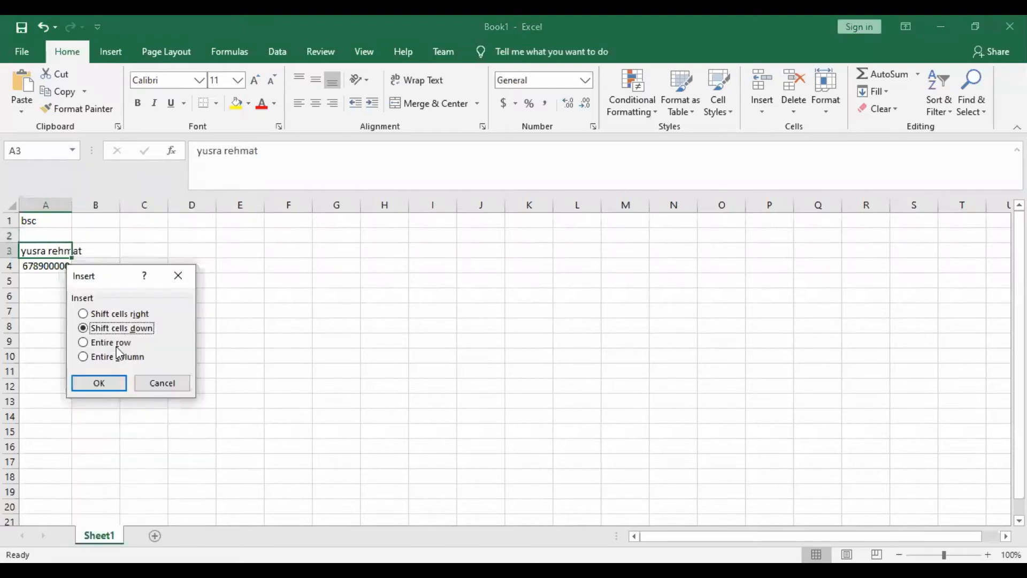
click(111, 343)
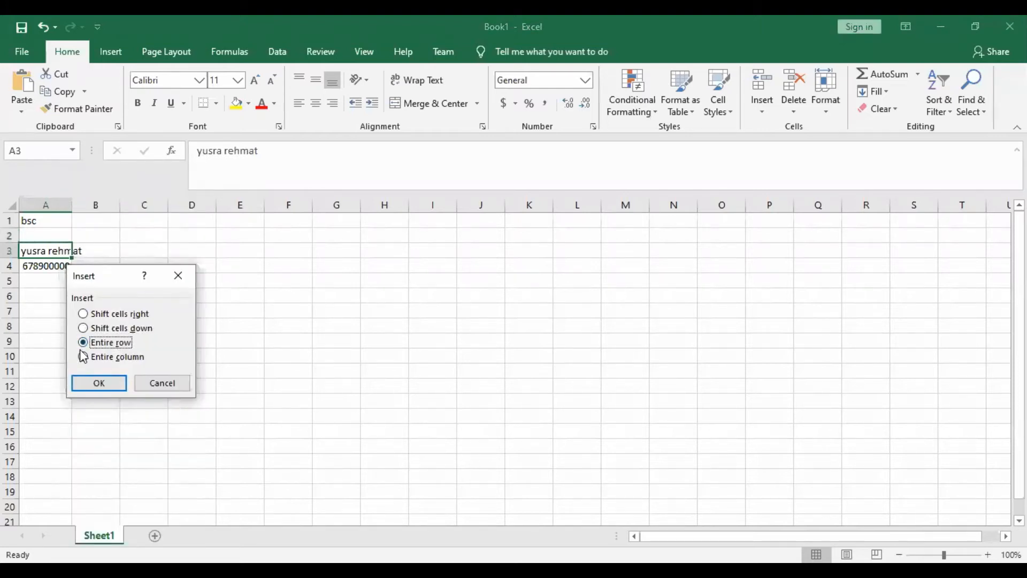
click(100, 383)
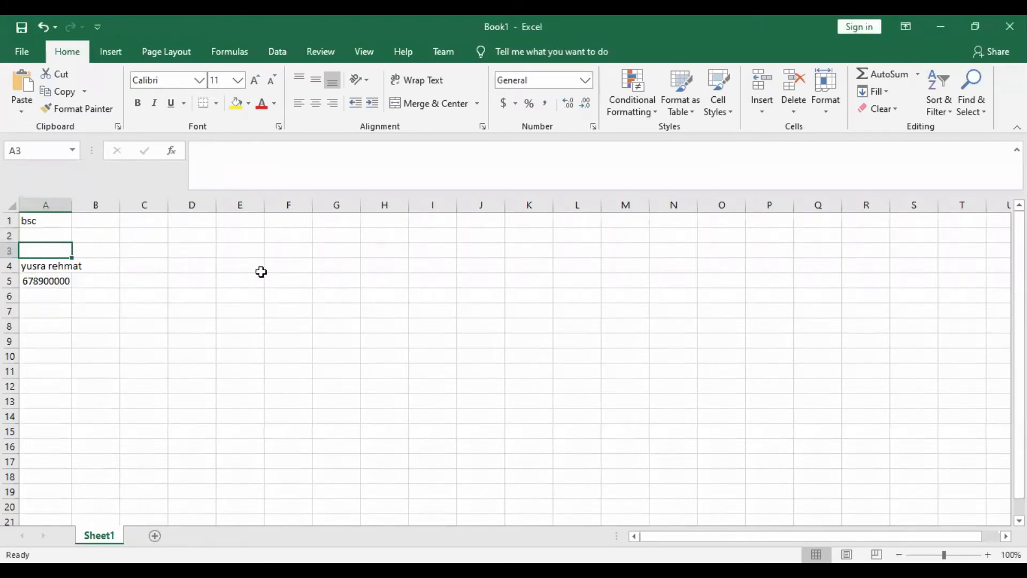
- Insert an entire blank column before the data in column A, starting from cell A4
right_click(60, 267)
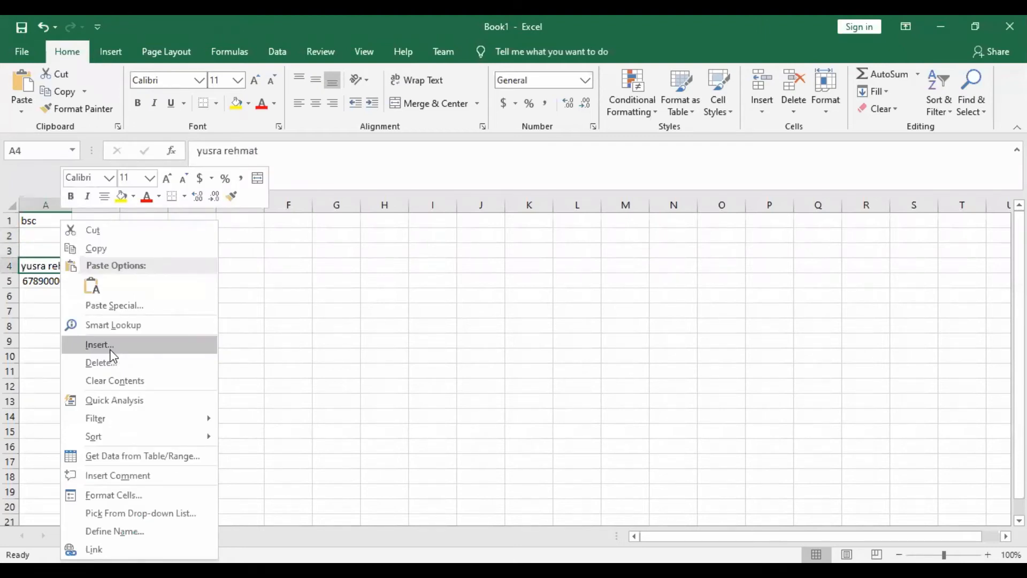
click(101, 346)
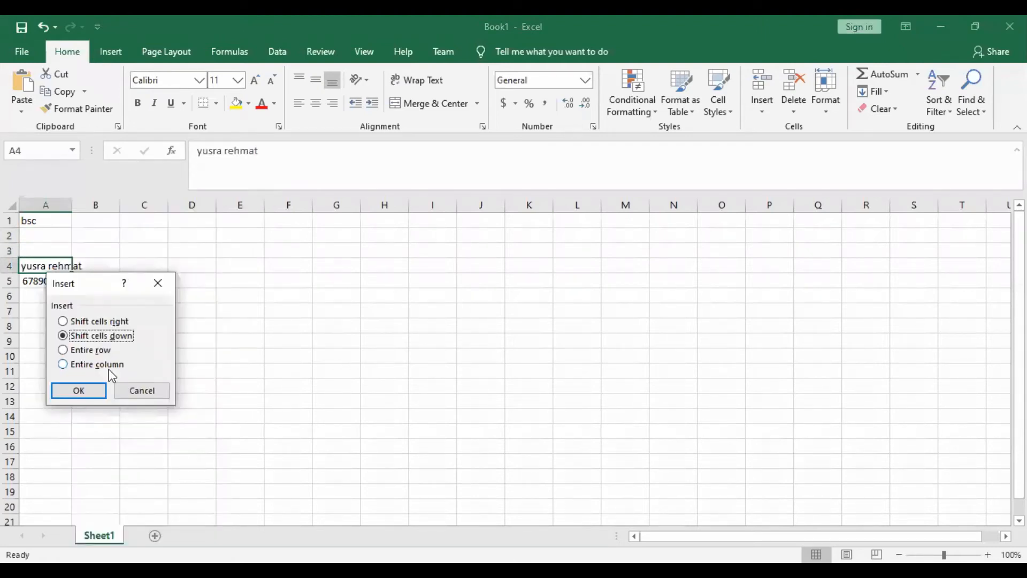
click(107, 366)
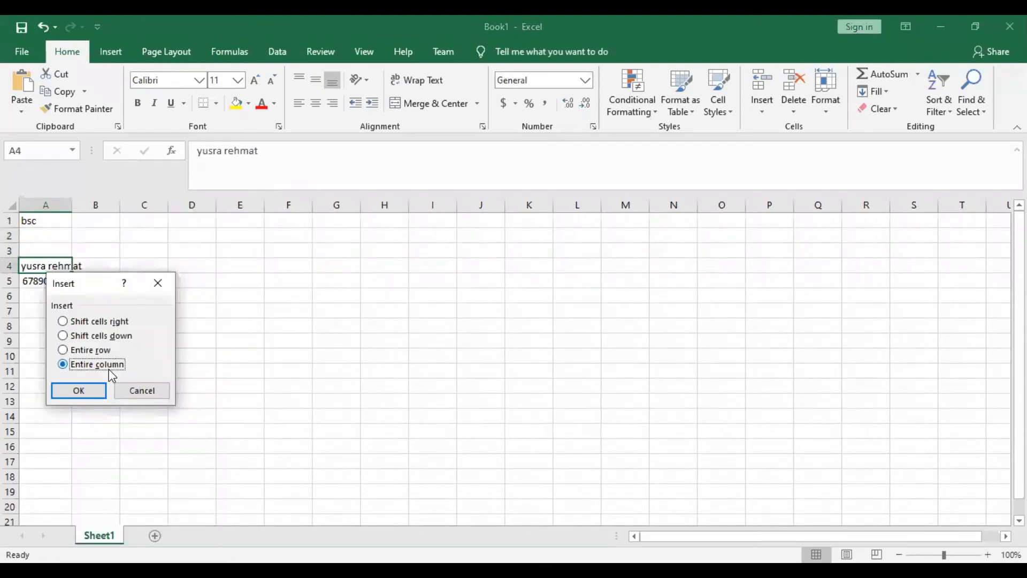
click(79, 389)
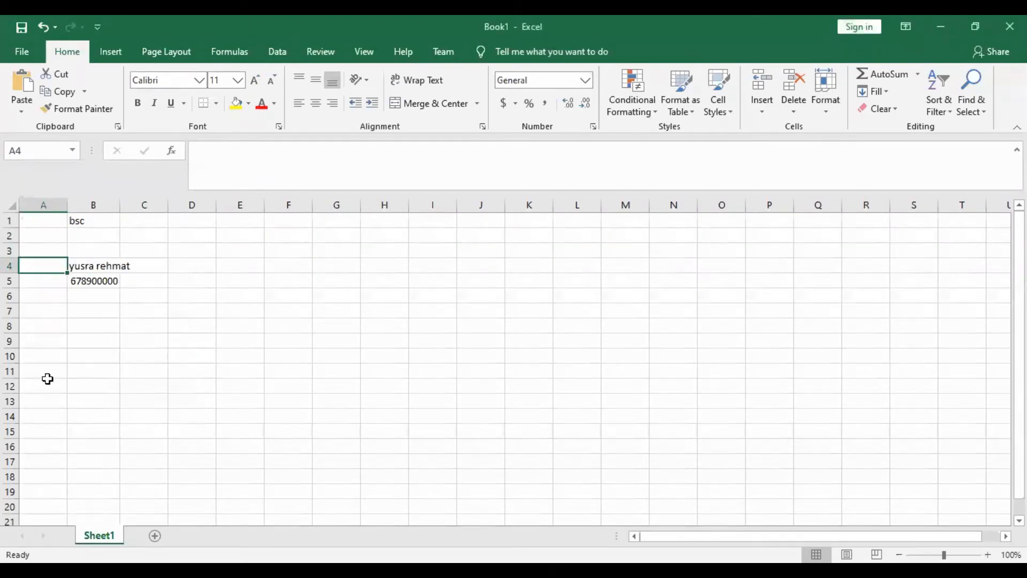
- Delete the entire row containing the person's name, starting from cell B4
click(112, 266)
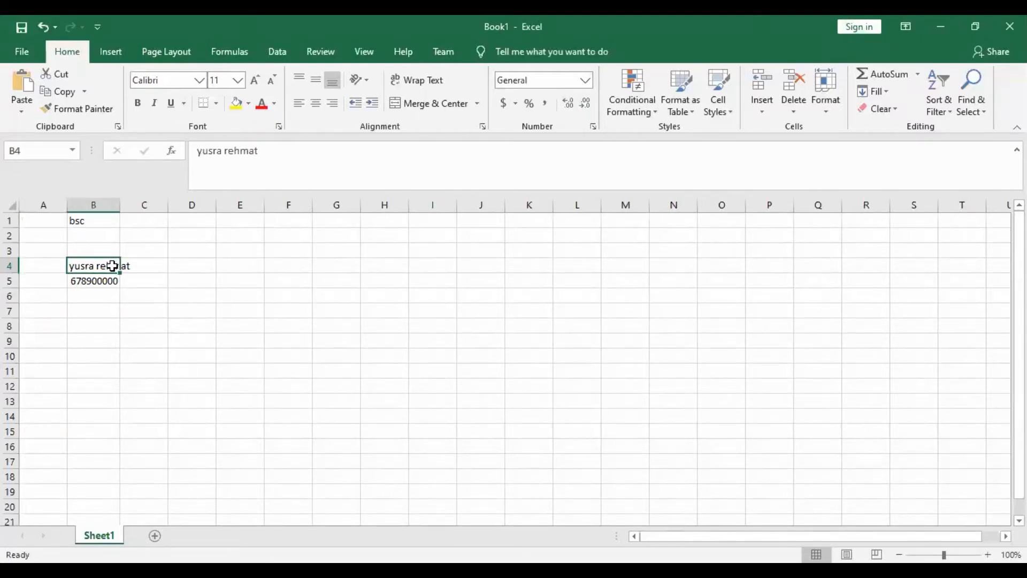
right_click(112, 266)
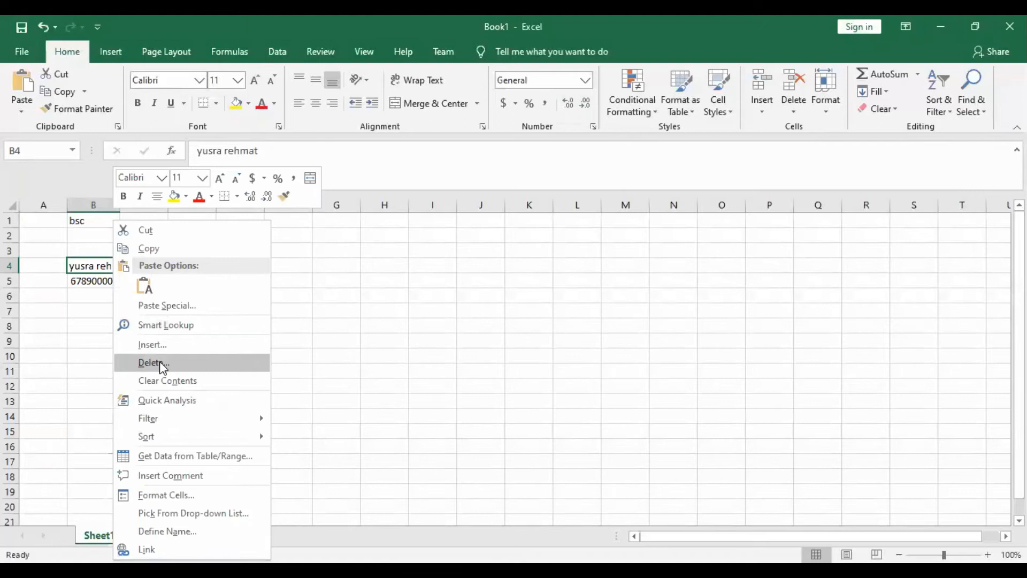
click(160, 363)
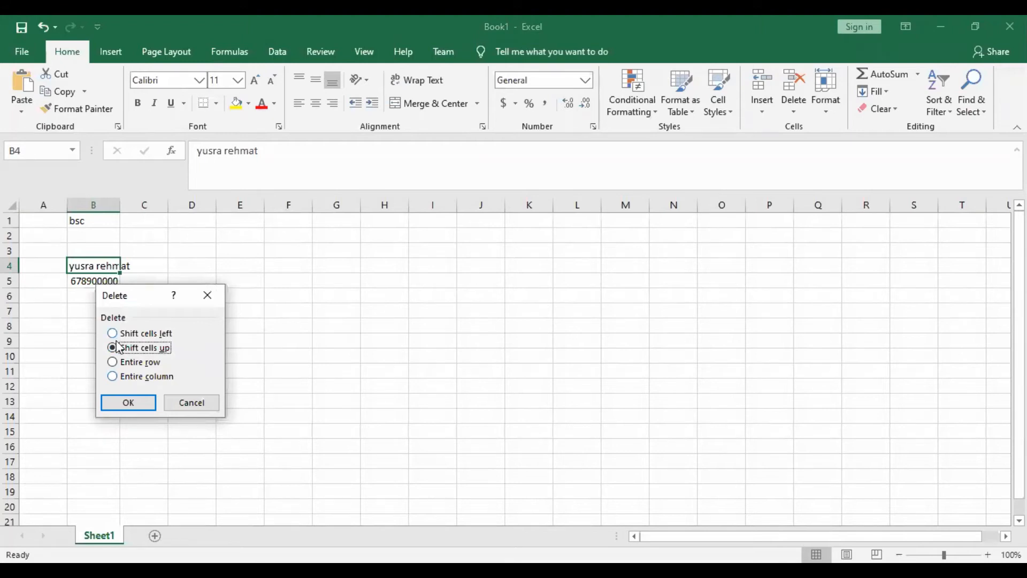
click(124, 362)
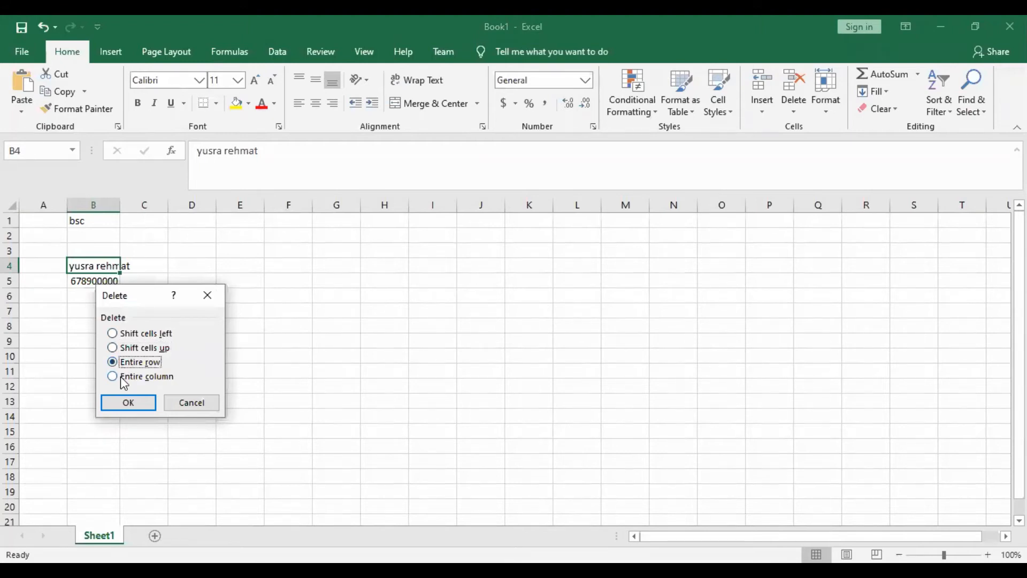
click(136, 400)
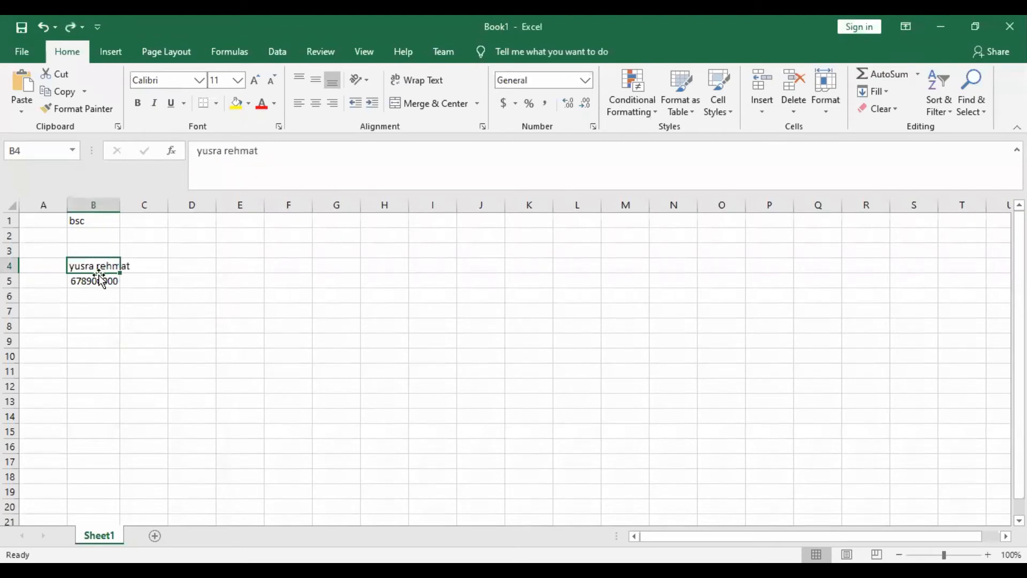
- Delete cell B4 holding the person's name using the Delete command, and undo the deletion
right_click(98, 266)
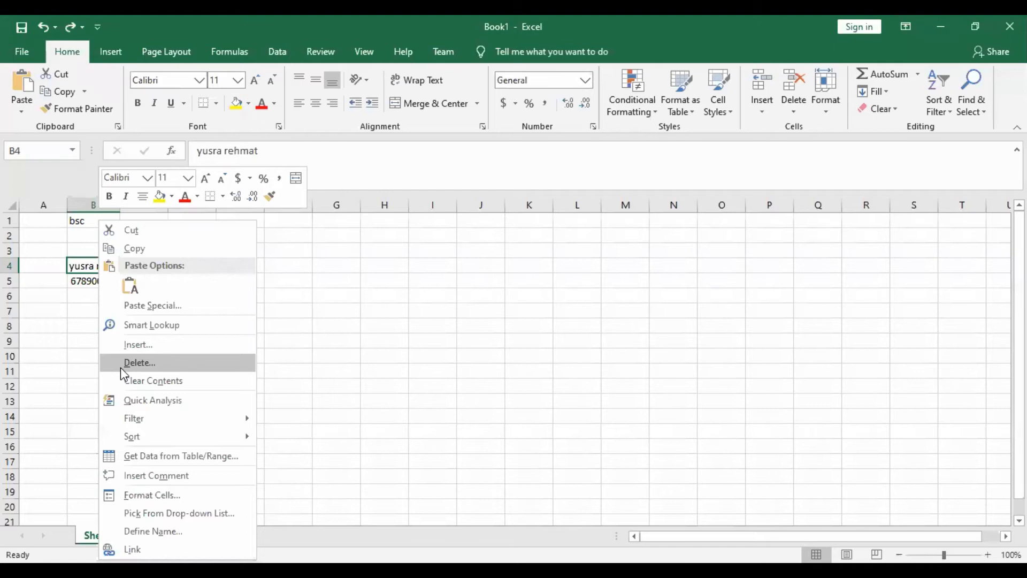
click(120, 368)
click(120, 367)
click(87, 409)
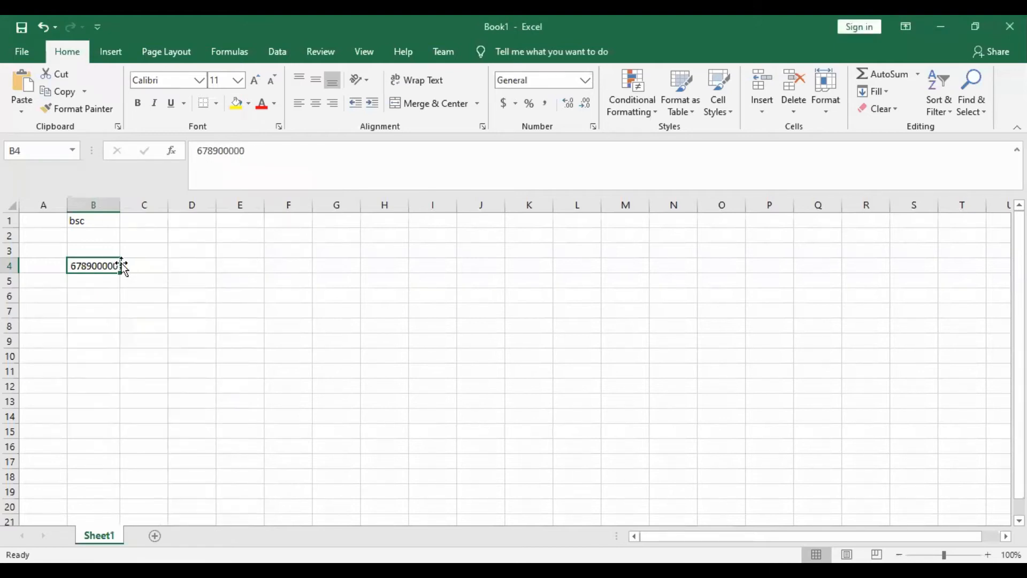
key(ctrl+z)
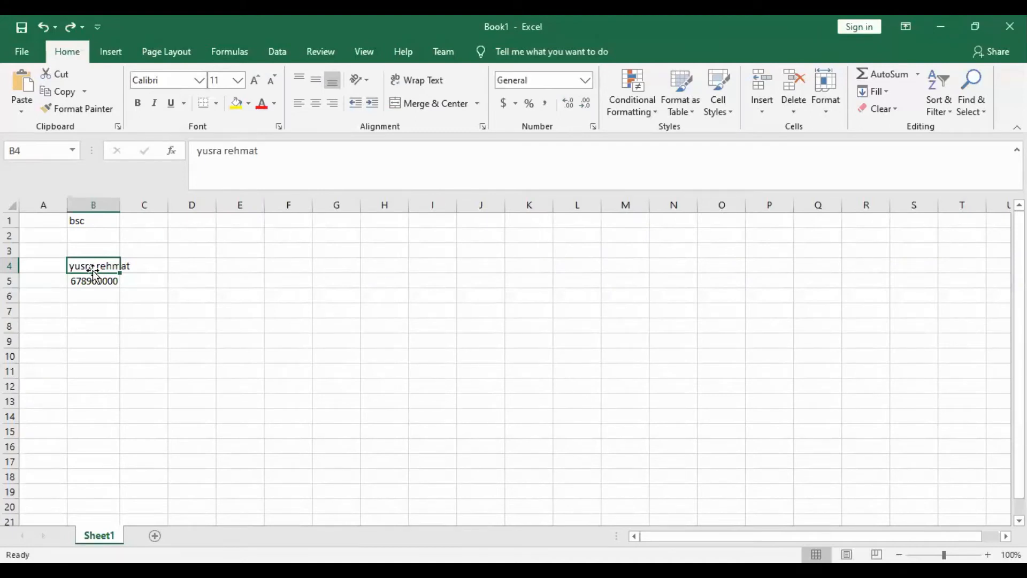
- Erase the person's name from cell B4 in the formula bar, undo the erasure and leave cell editing
click(307, 154)
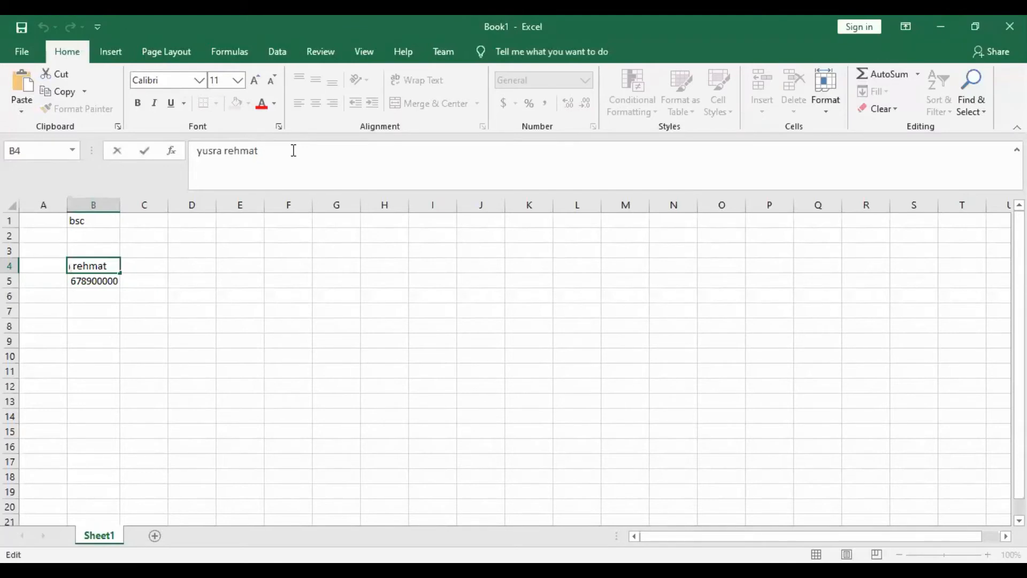
key(BackSpace)
key(BackSpace)
key(BackSpace)
key(BackSpace)
key(BackSpace)
key(BackSpace)
key(BackSpace)
key(BackSpace)
key(BackSpace)
key(BackSpace)
key(BackSpace)
key(BackSpace)
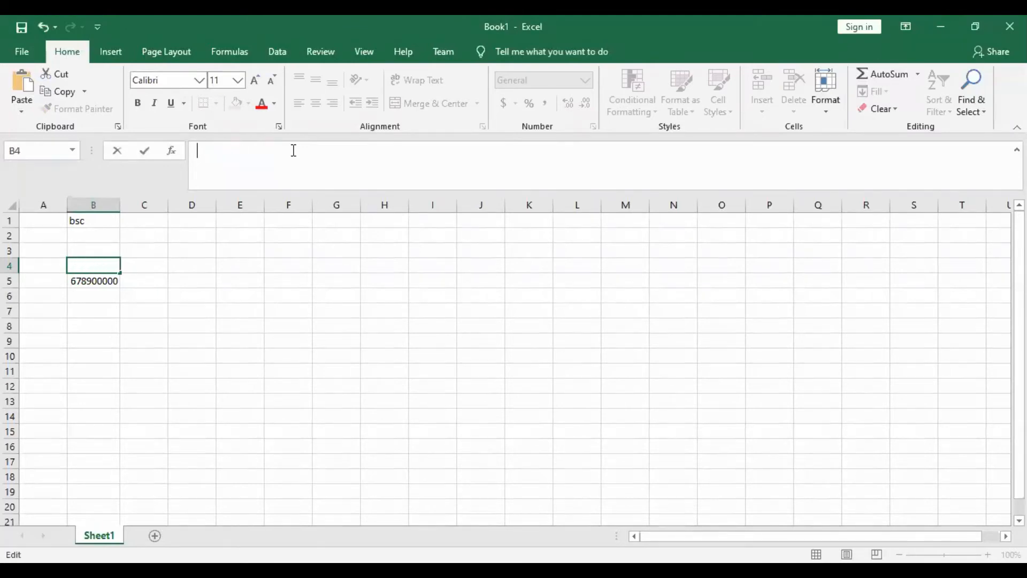
key(ctrl+z)
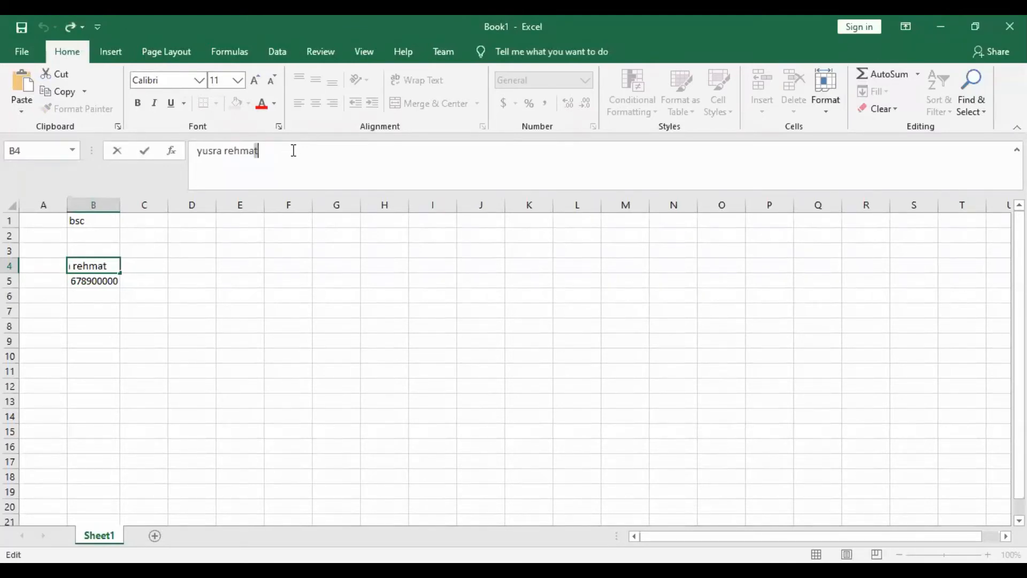
drag(128, 321, 99, 266)
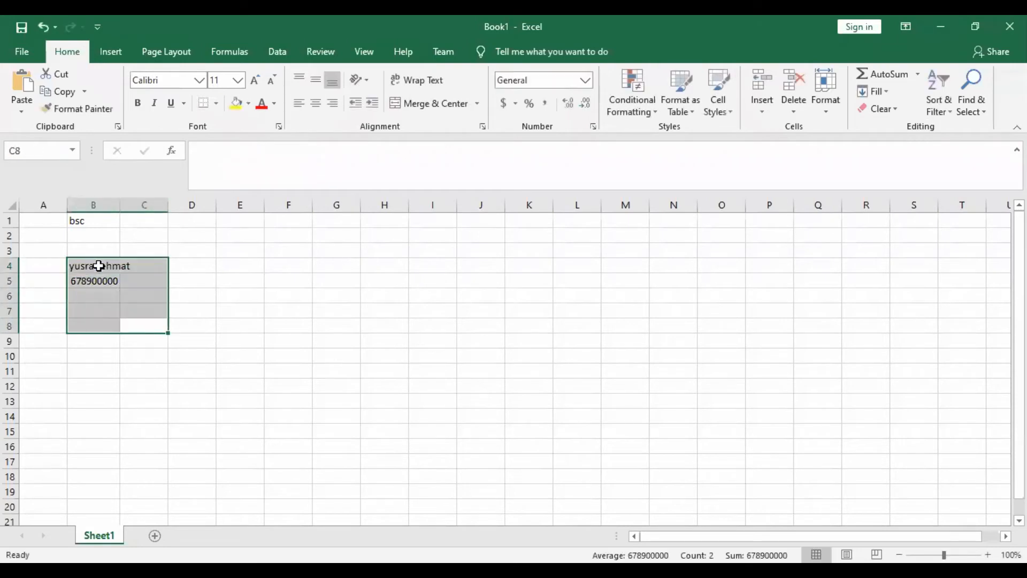
- Clear the contents of cell B4, keeping the cell itself in place
click(99, 266)
right_click(99, 266)
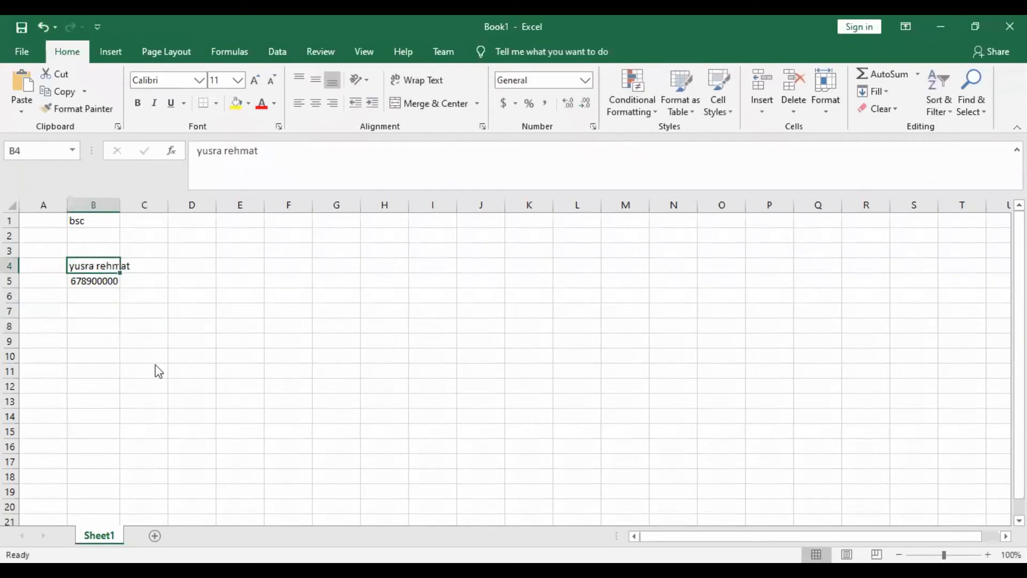
click(162, 380)
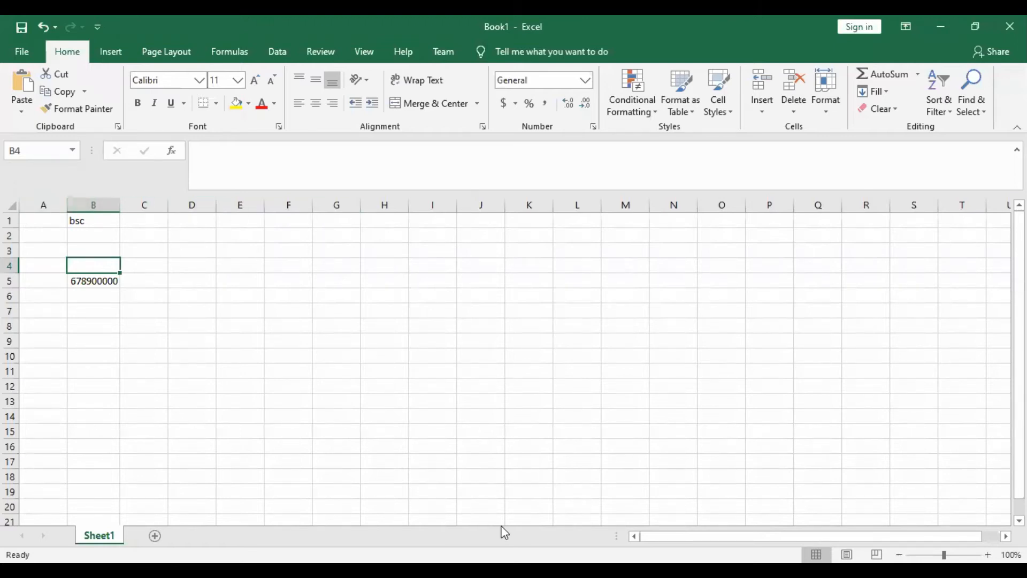
- Select whole columns A and H, and whole rows 1 and 2, one at a time to examine column and row headings
drag(978, 533, 997, 534)
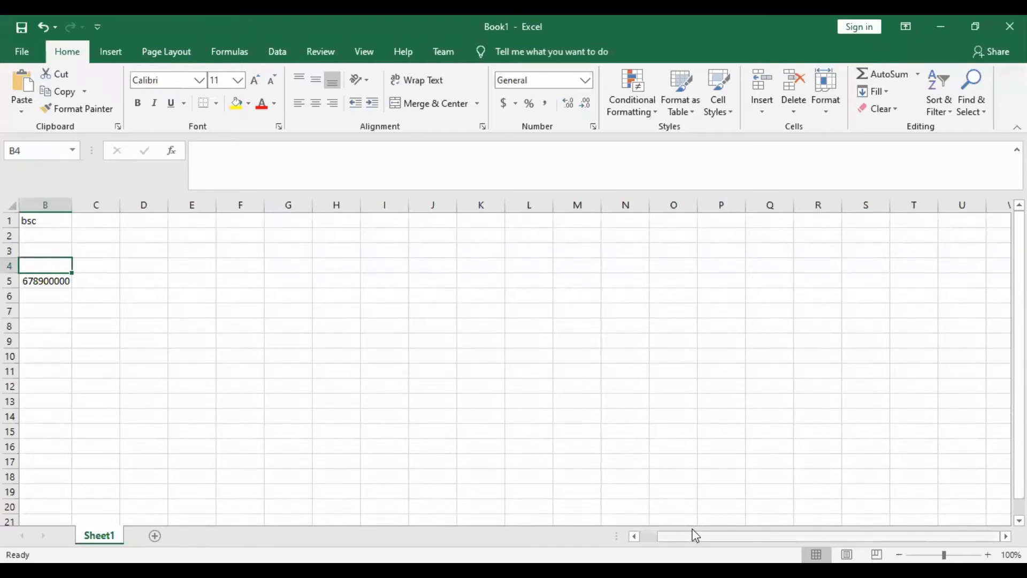
drag(695, 535, 678, 535)
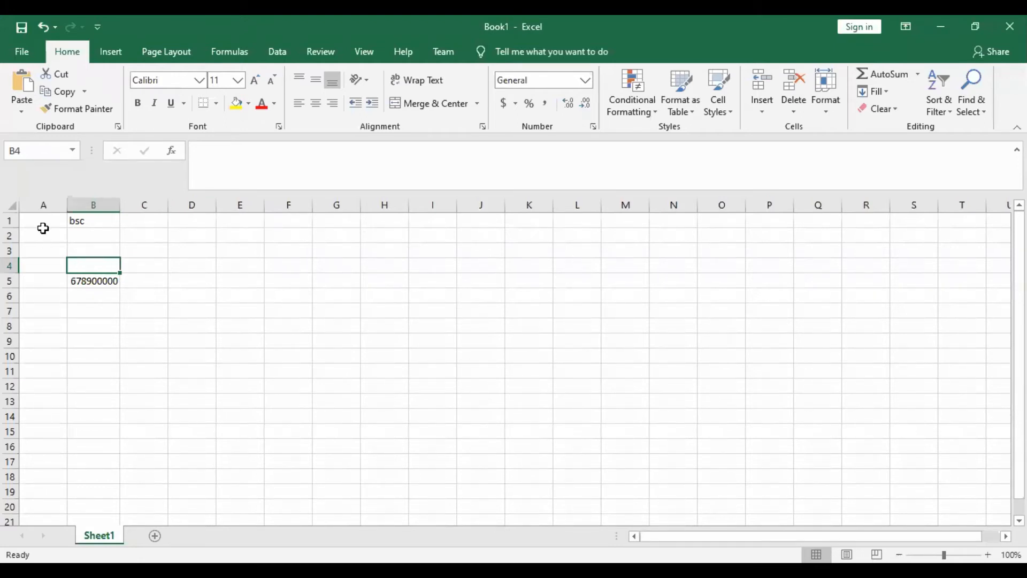
click(45, 202)
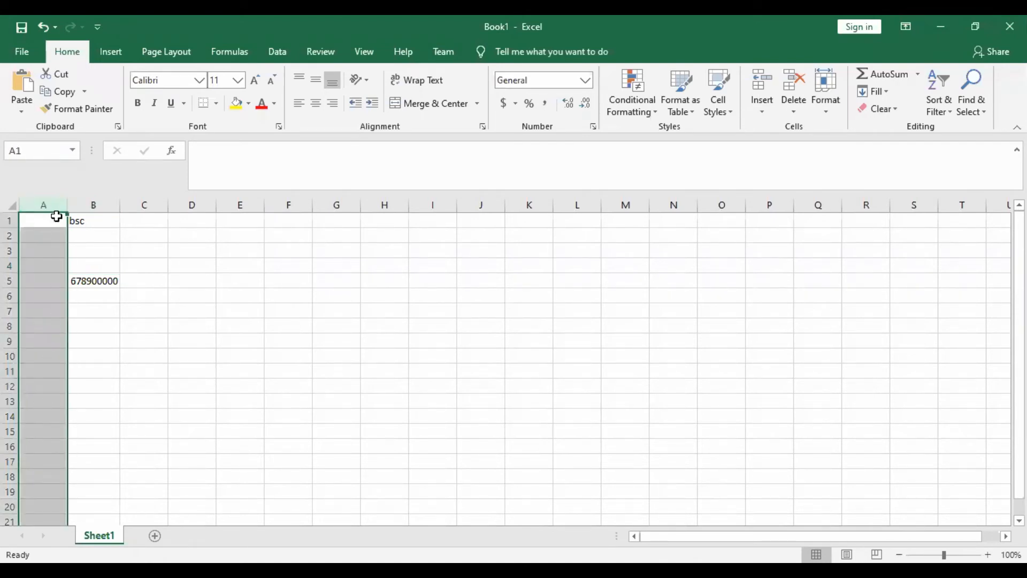
click(377, 202)
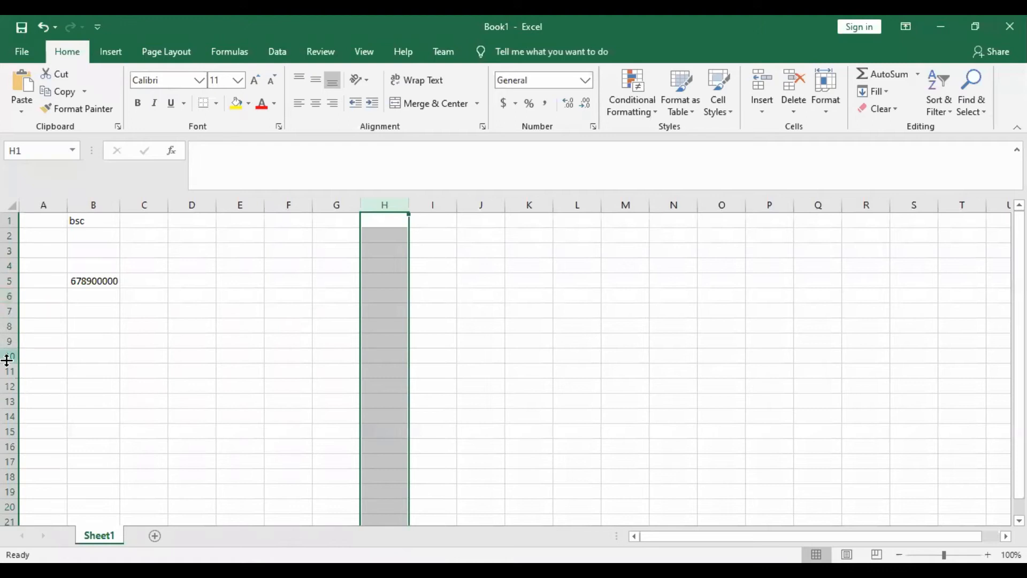
click(11, 220)
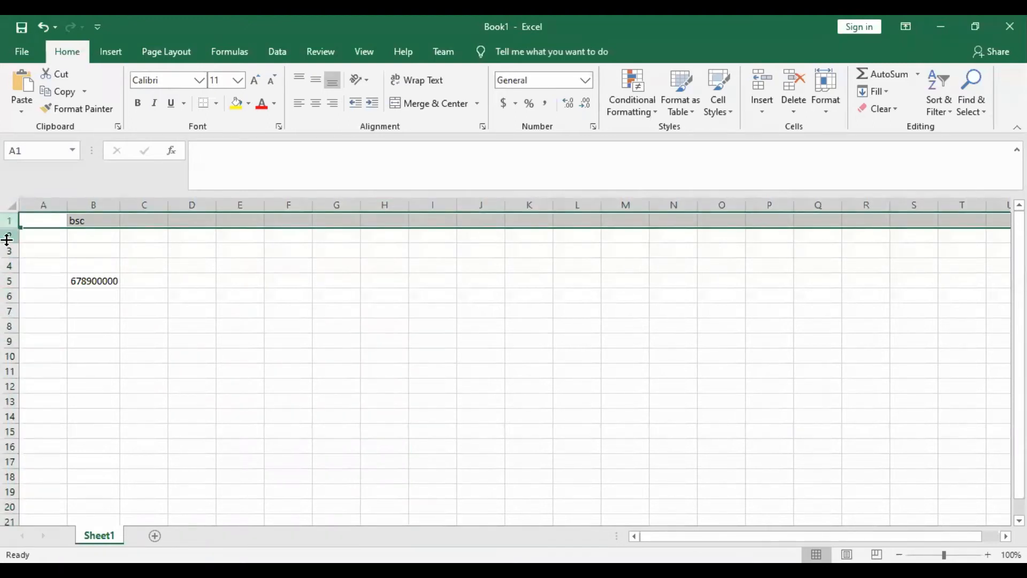
click(7, 237)
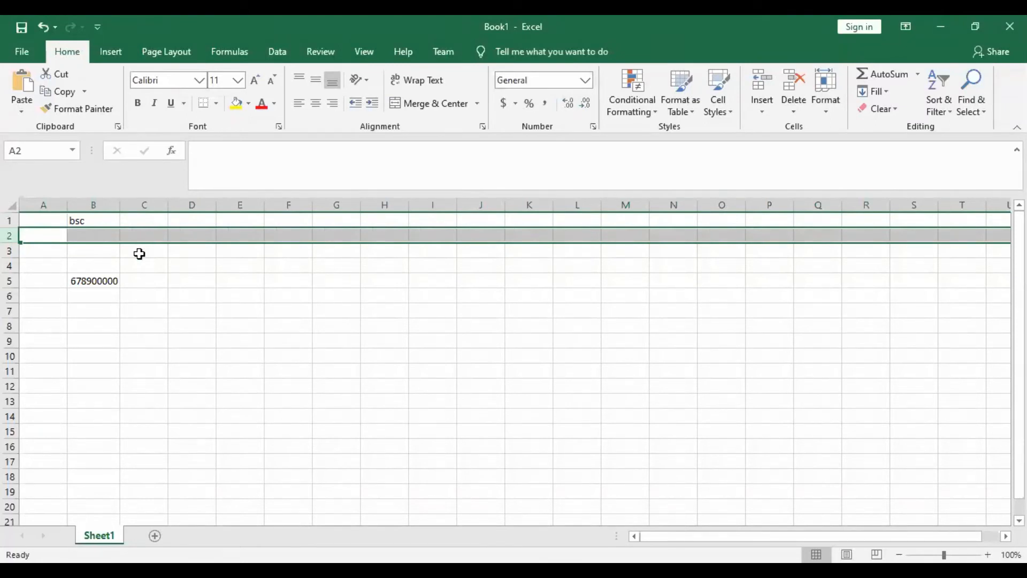
- Select the number cell B5, examine its cell reference, and move to cell B9
click(94, 279)
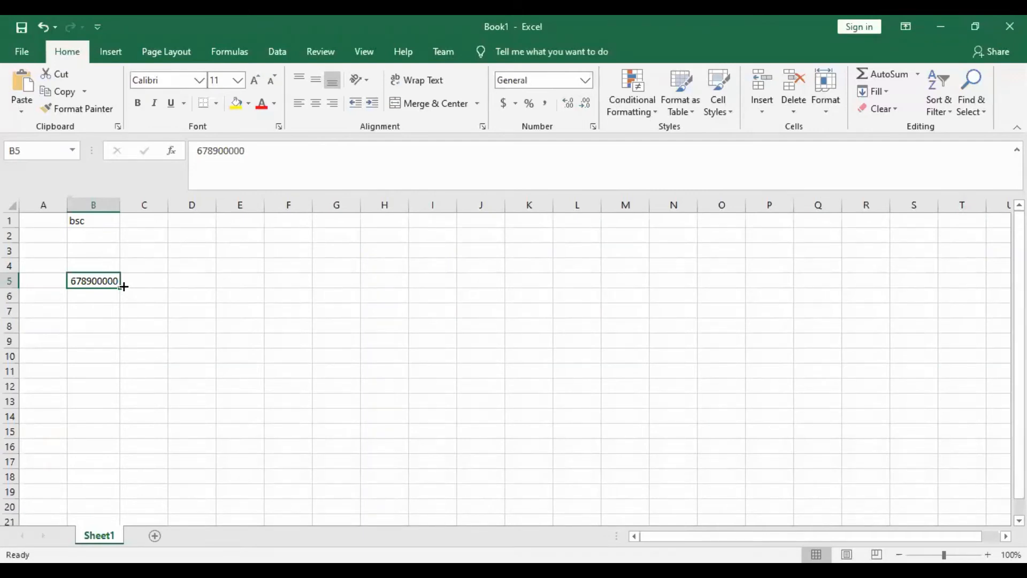
click(27, 150)
key(BackSpace)
click(112, 341)
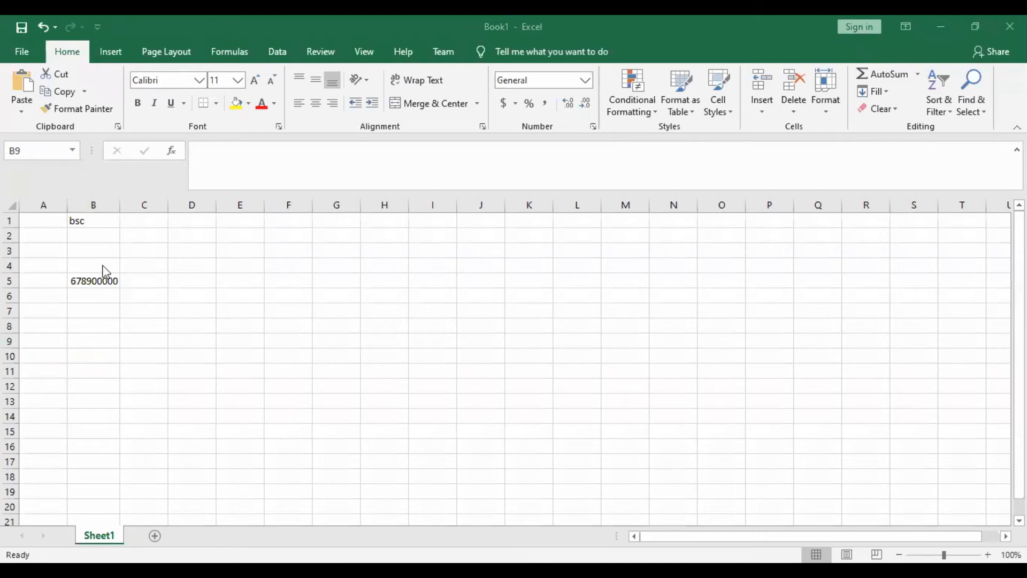
click(103, 325)
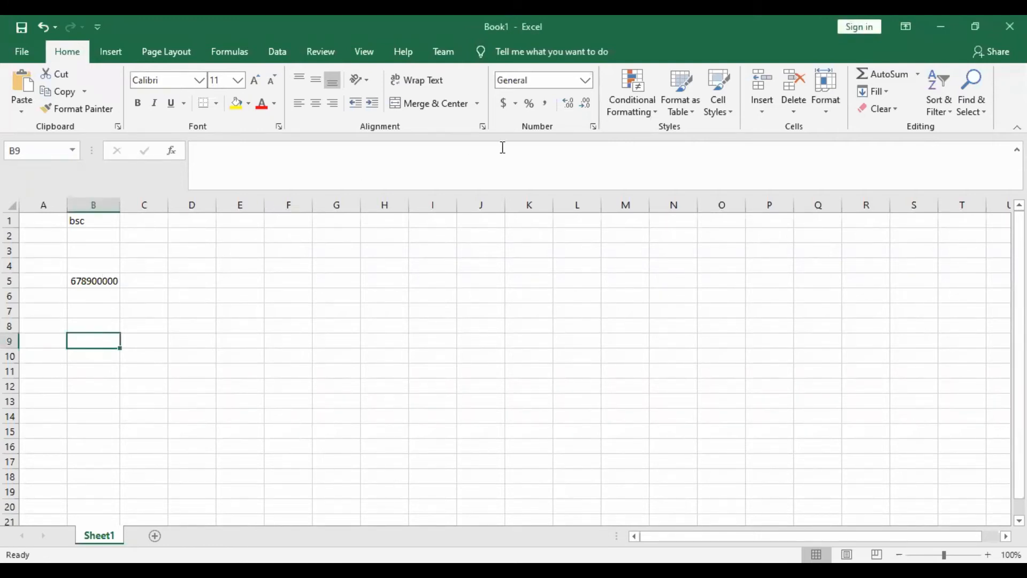
key(alt+Tab)
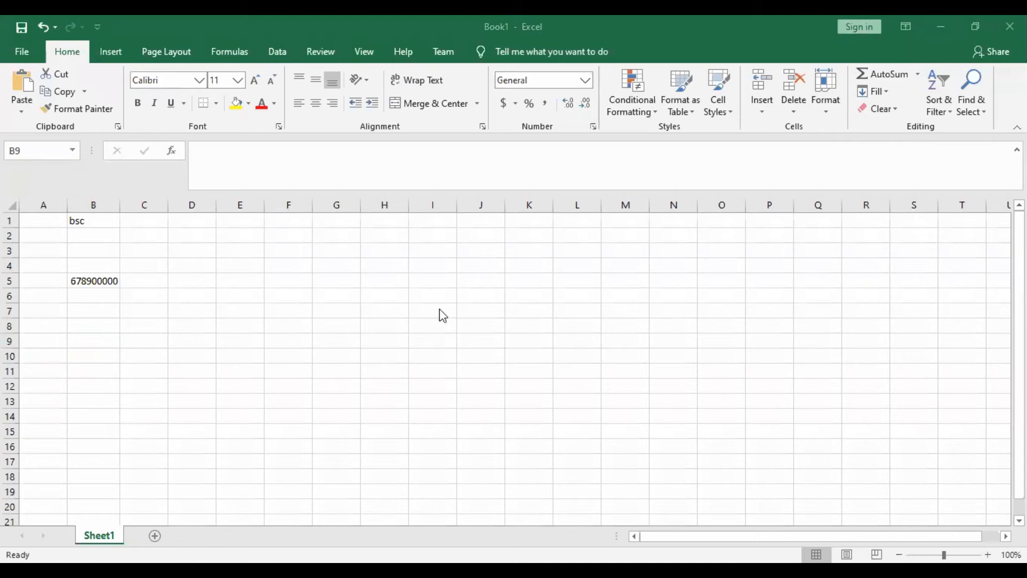
click(387, 204)
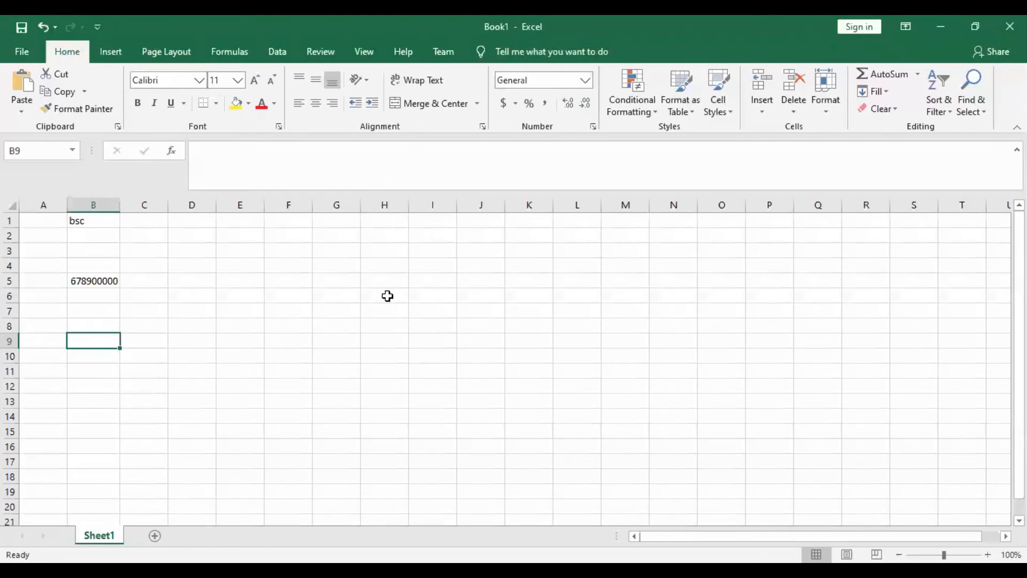
- Enter the text "data" in cell H9 through the formula bar and reselect the cell
click(378, 340)
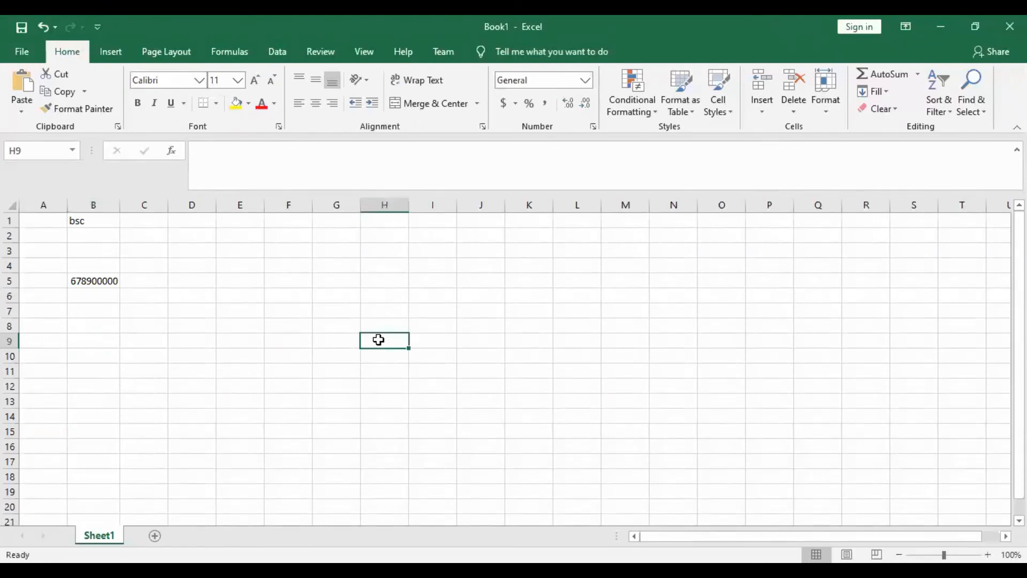
click(32, 158)
click(371, 347)
click(223, 164)
text(5)
key(BackSpace)
text(dats)
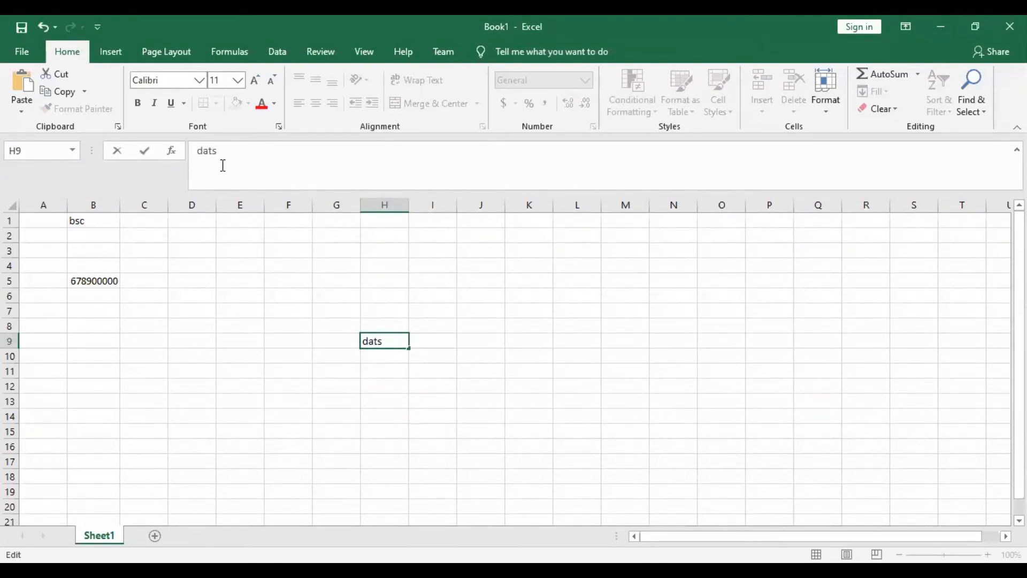
key(BackSpace)
text(a)
click(398, 412)
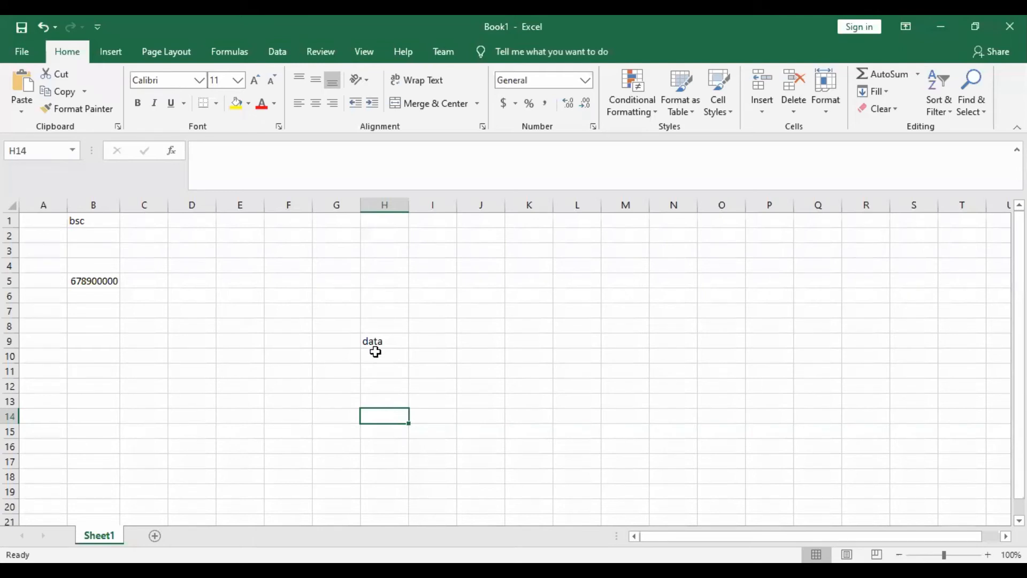
click(375, 345)
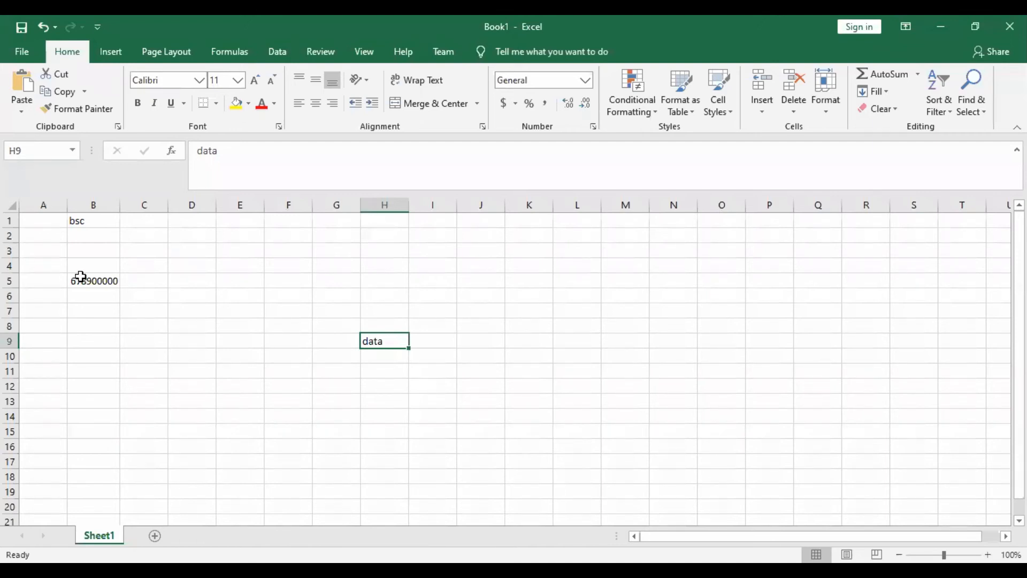
- Append a long run of zeros to the number in cell B5 and reselect the cell
click(87, 280)
click(254, 150)
text(00000000000000000)
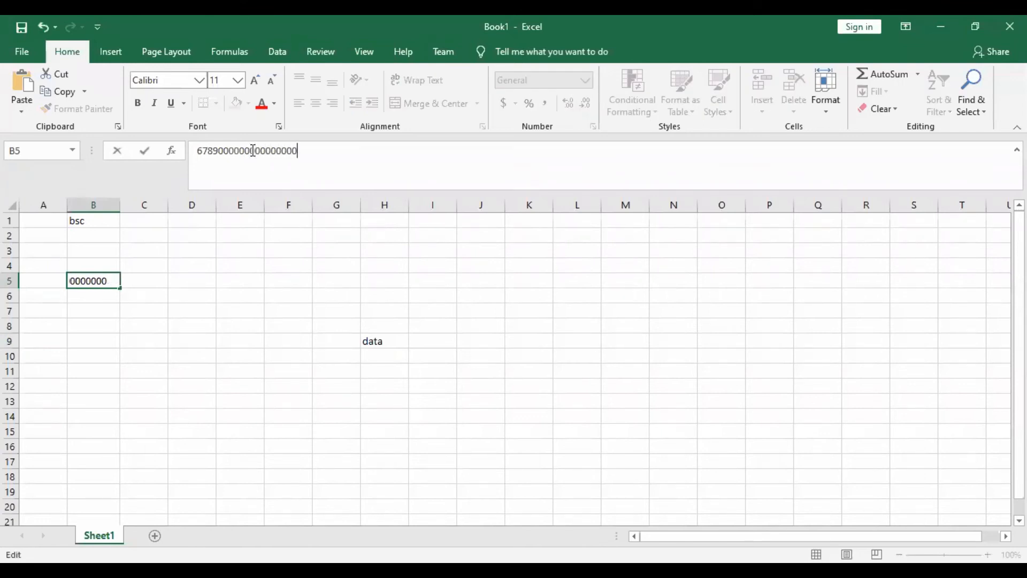
text(000000000000000000000000000000)
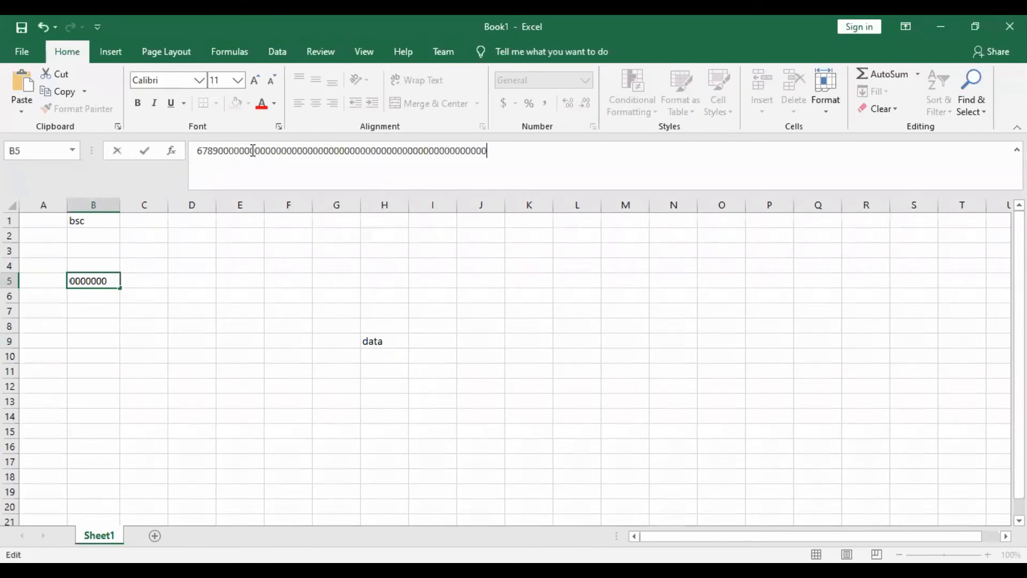
click(229, 329)
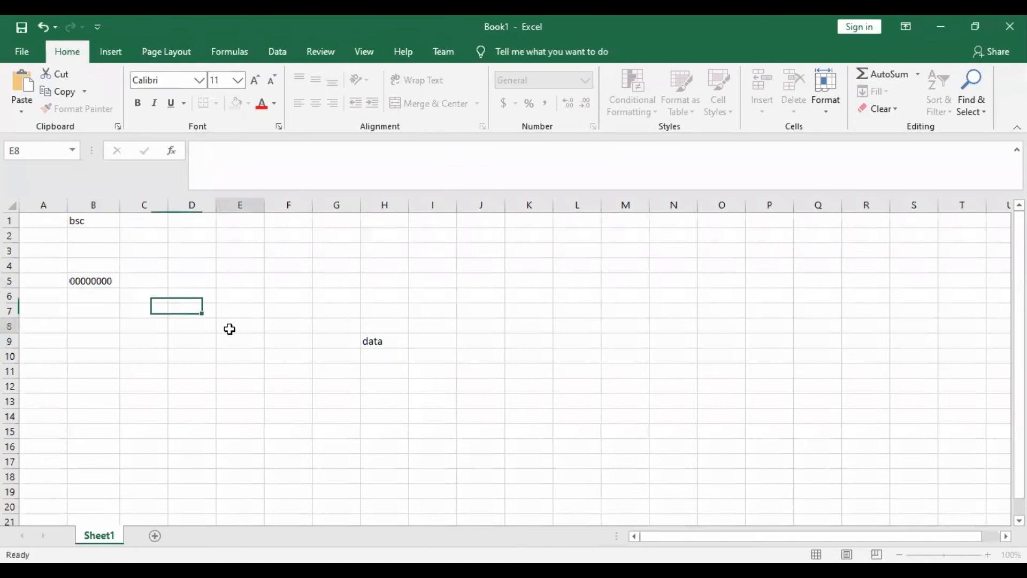
click(89, 284)
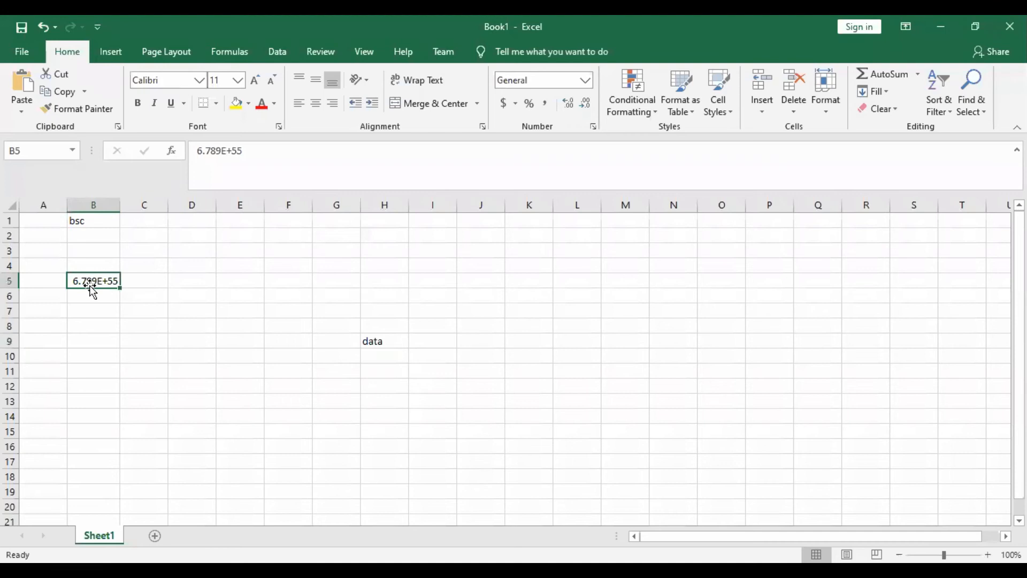
- Enter the text "agriculutre rawalpindi" in cell B3 through the formula bar and reselect the cell
click(100, 250)
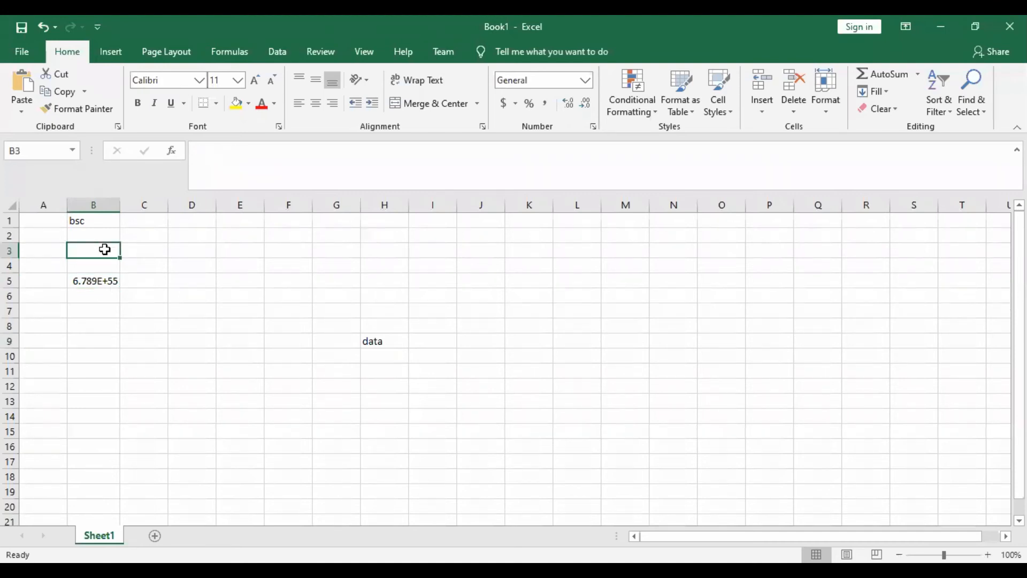
click(219, 177)
text(a)
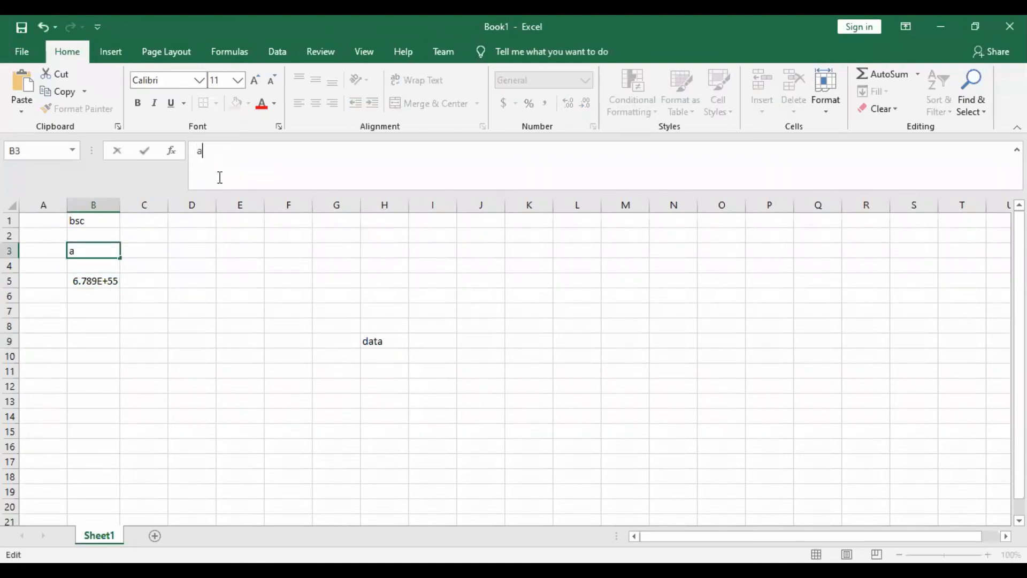
text(gricukture=)
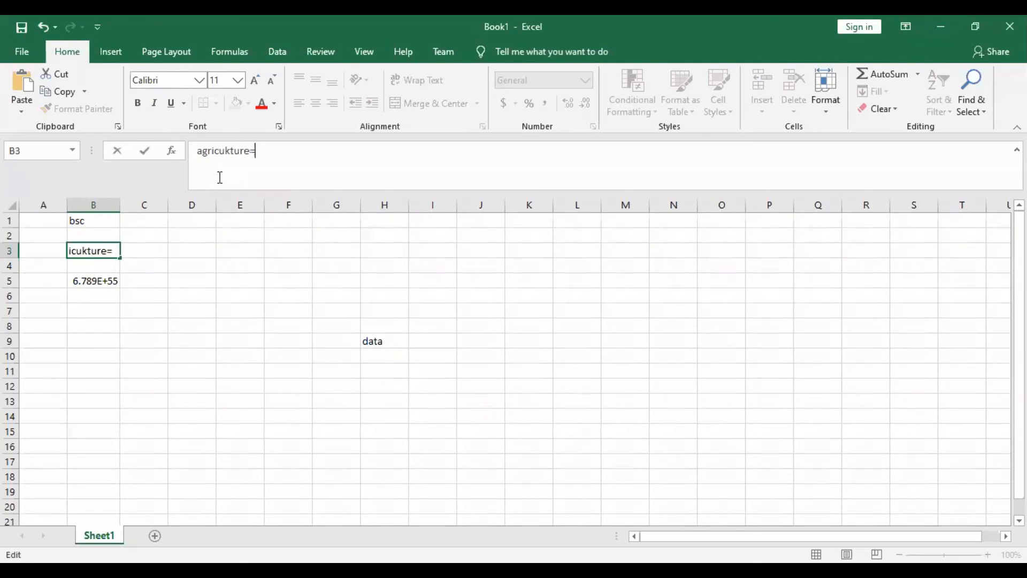
key(BackSpace)
key(BackSpace)
key(BackSpace)
key(BackSpace)
key(BackSpace)
text(lutre rawalpindi)
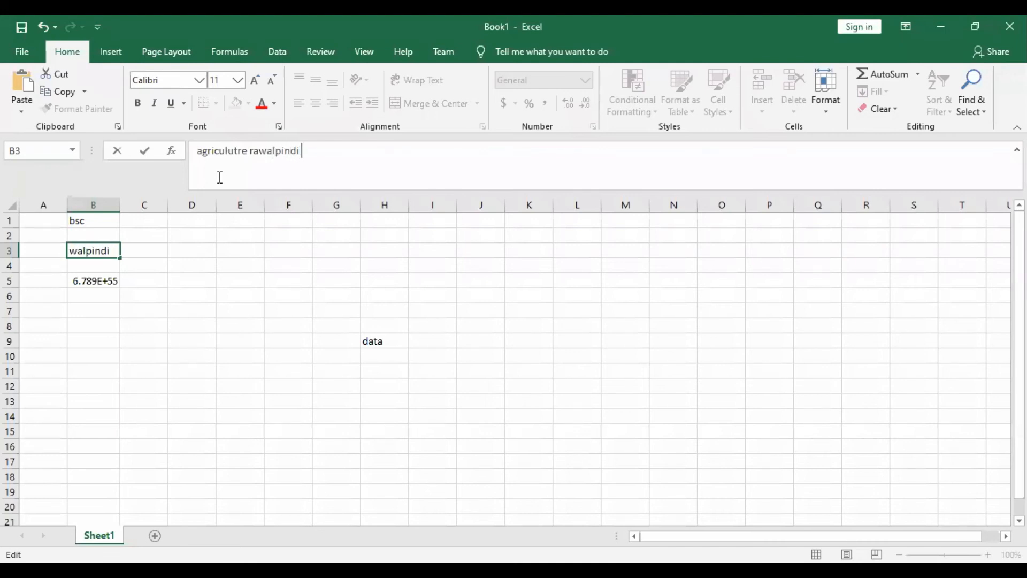
click(205, 320)
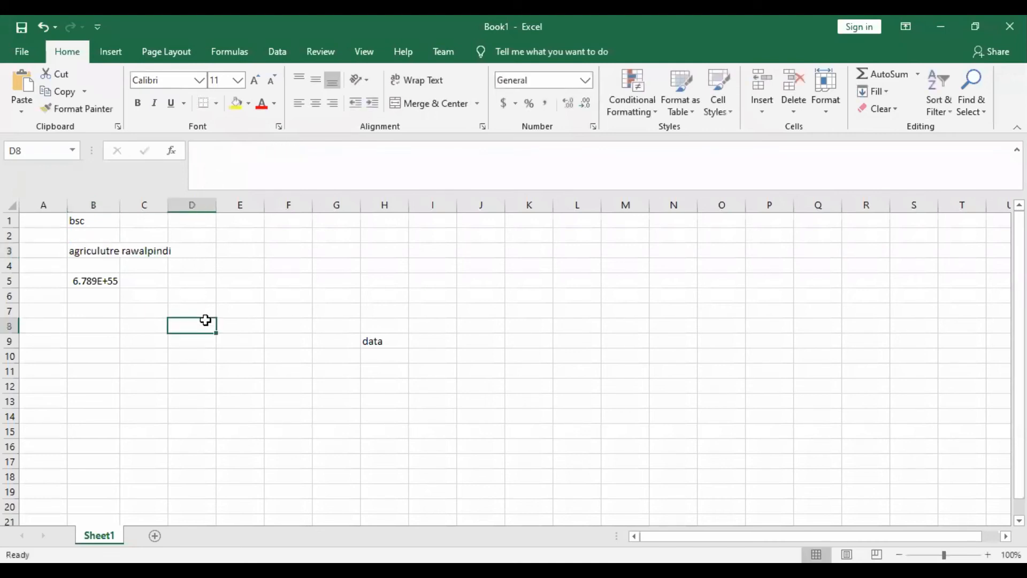
click(116, 250)
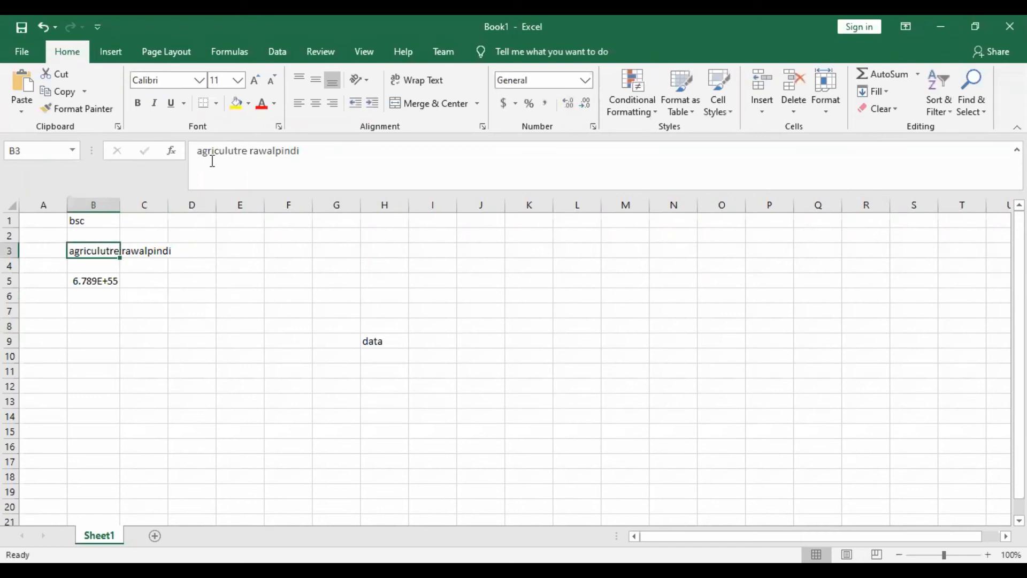
- Try wrapping the text in cell B3, undo it, and widen columns A and B so the text fits within its cell
click(422, 85)
key(ctrl+z)
drag(120, 204, 266, 221)
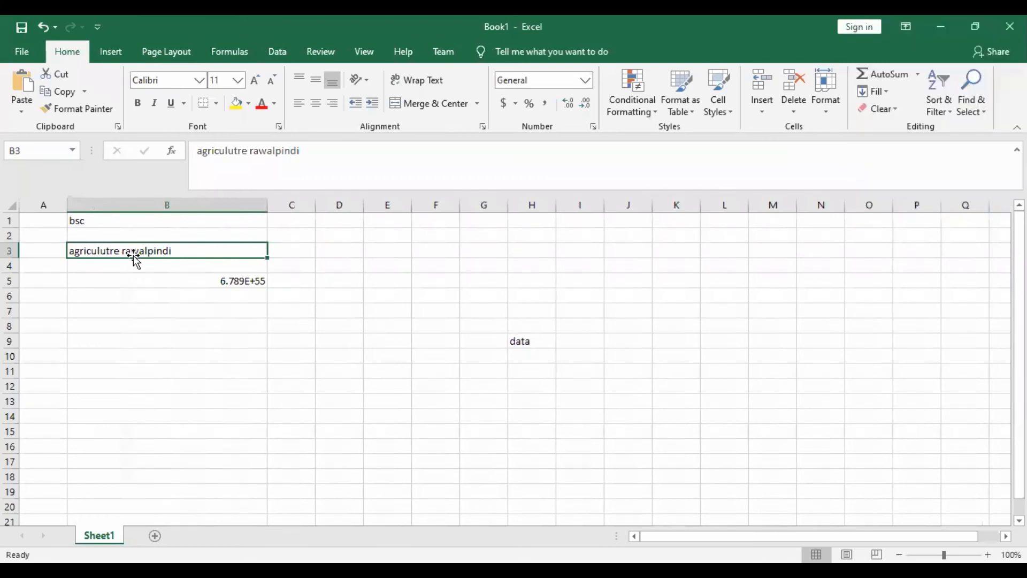
mouse_move(269, 207)
mouse_down()
mouse_move(386, 206)
mouse_move(263, 228)
mouse_move(257, 213)
mouse_up()
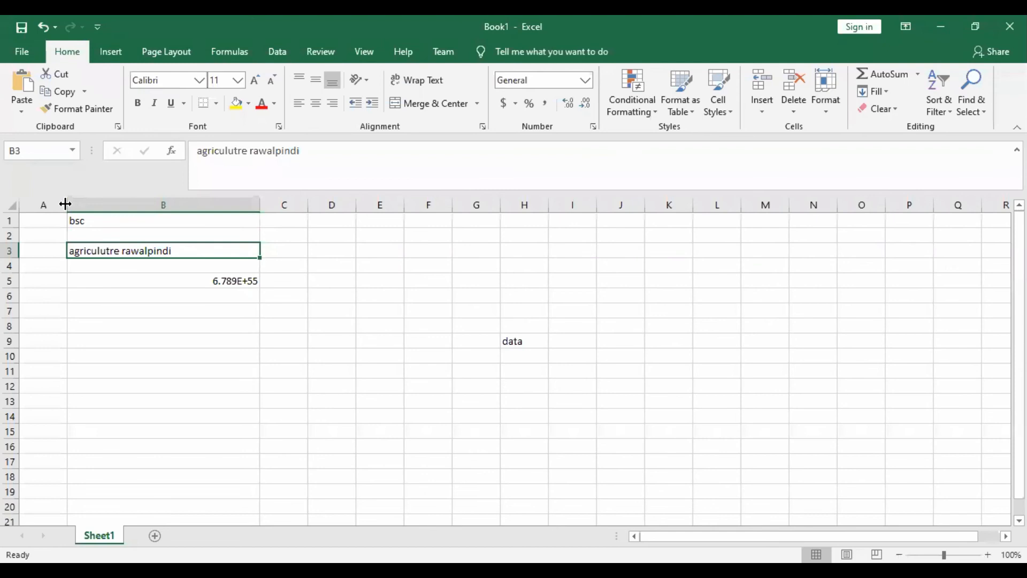
drag(64, 204, 98, 205)
drag(291, 205, 269, 206)
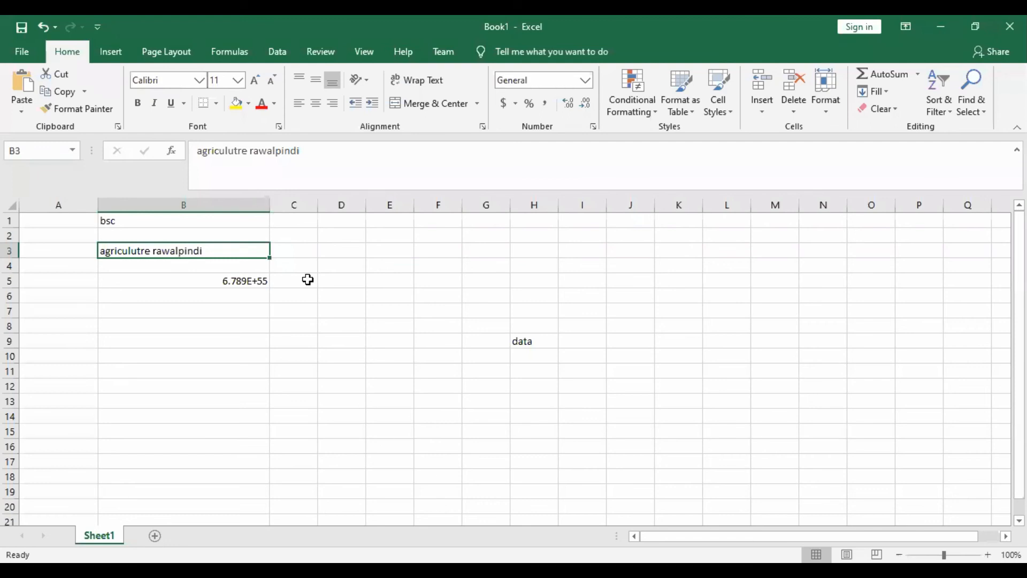
drag(269, 207, 315, 207)
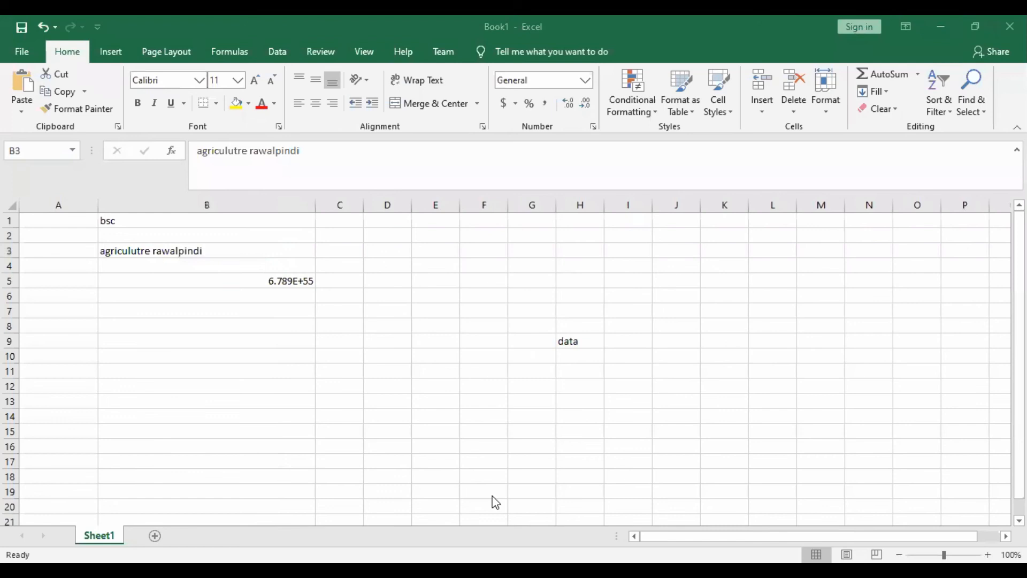
- Copy the full text of cell B3 from the formula bar and paste it into cell C9
click(318, 301)
click(308, 251)
click(325, 155)
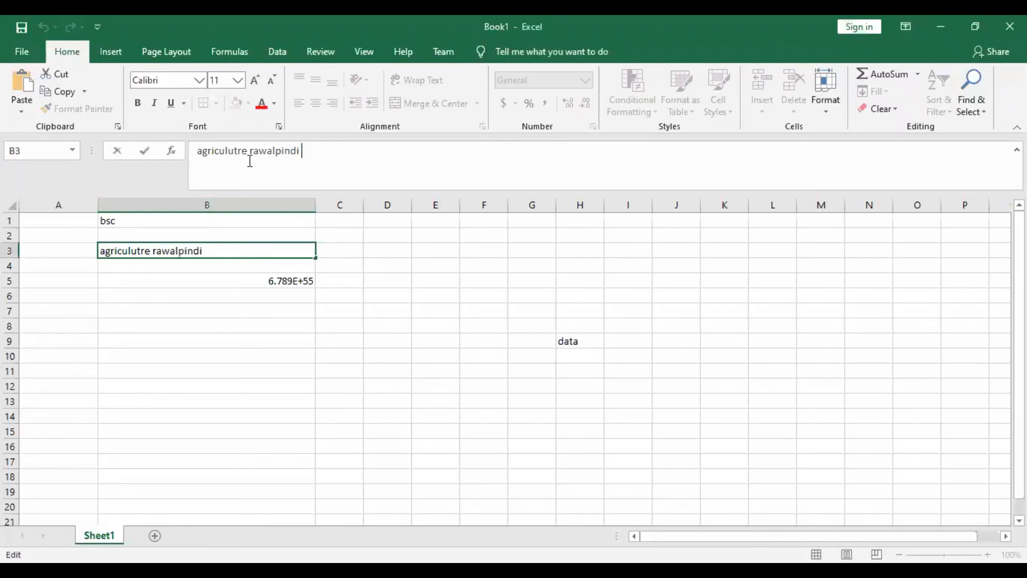
drag(300, 151, 171, 145)
key(ctrl+c)
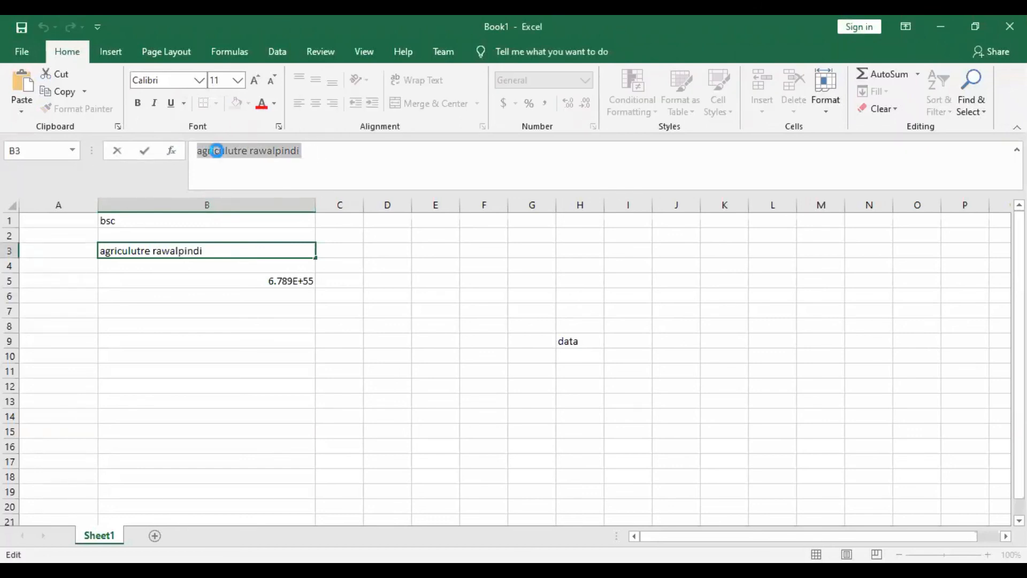
click(346, 345)
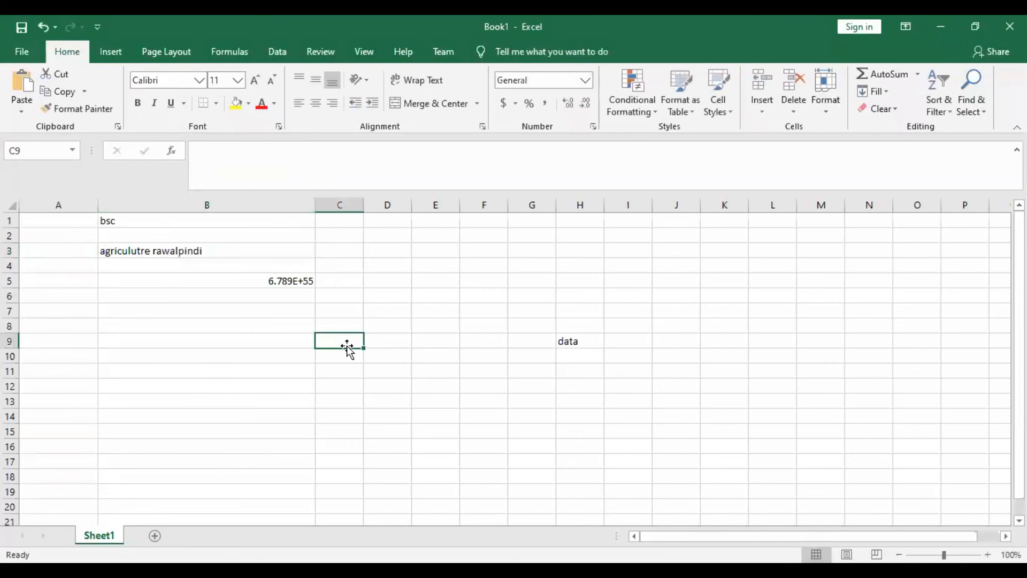
click(257, 165)
key(ctrl+v)
click(403, 401)
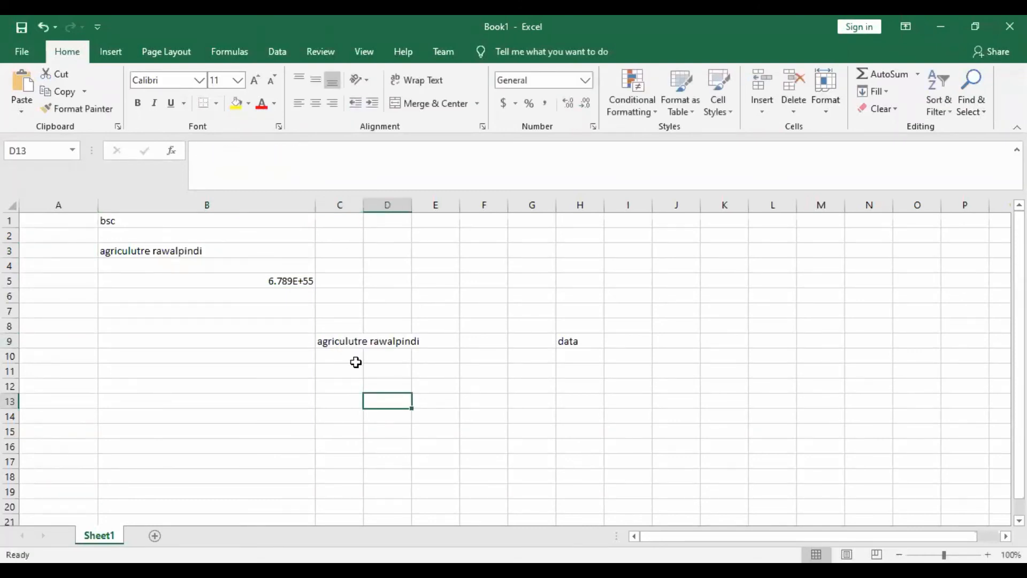
- Examine which of the cells around C9 holds the overflowing text, and apply Wrap Text to cell C9
click(351, 327)
click(353, 355)
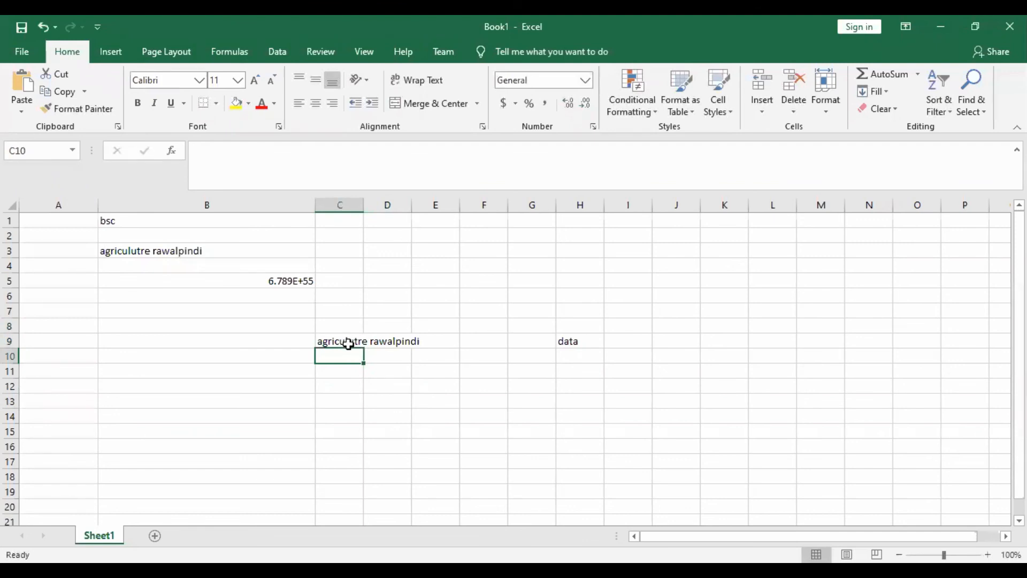
click(381, 338)
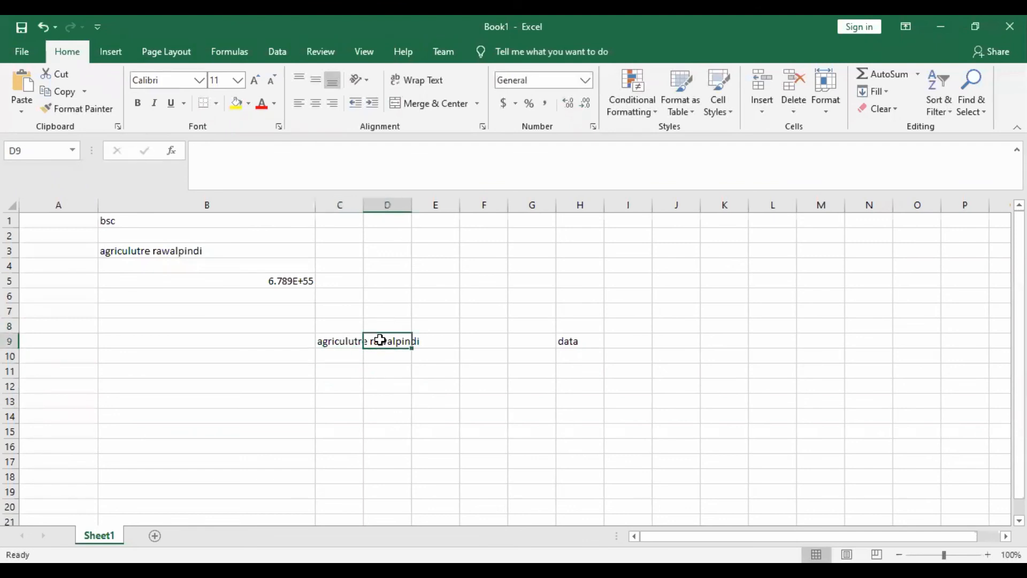
click(342, 337)
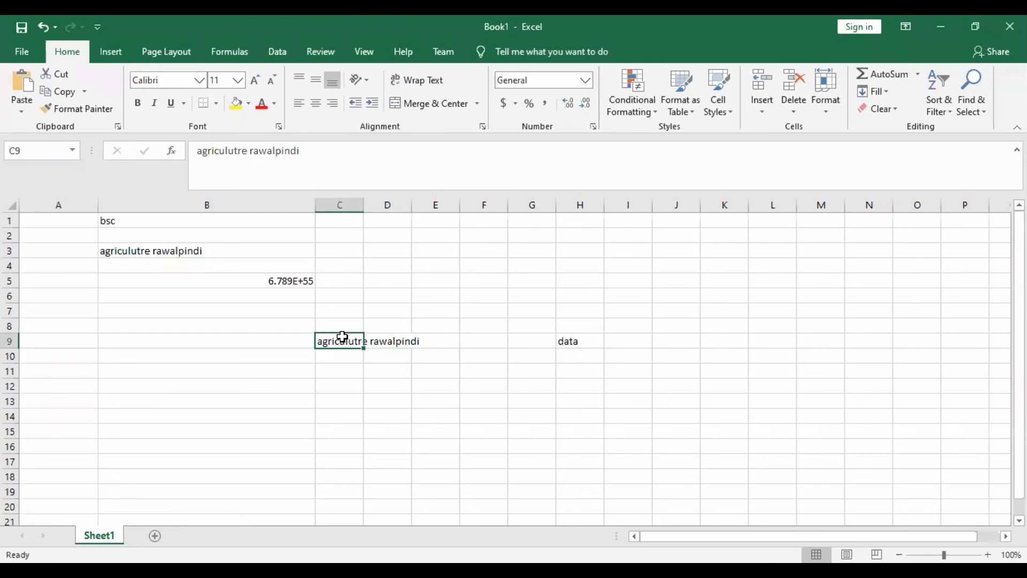
click(422, 85)
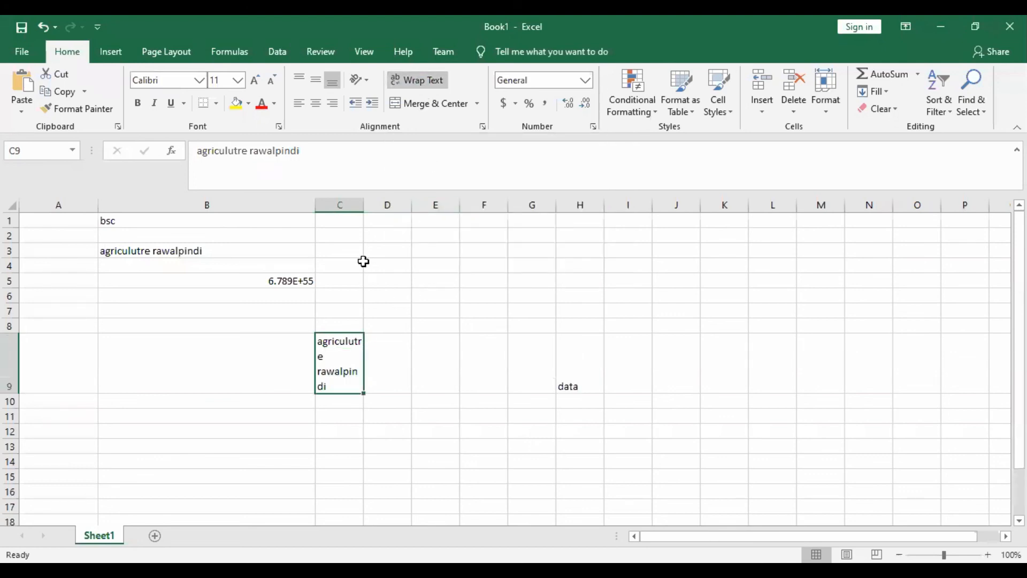
- Remove the space between the two words in cell C9 so it reads "agriculutrerawalpindi"
click(252, 155)
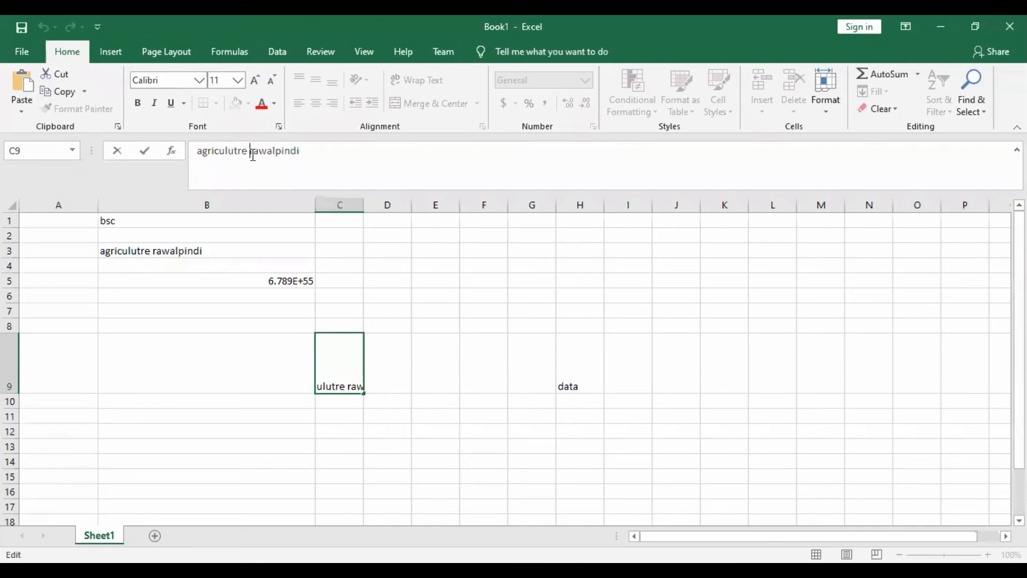
key(BackSpace)
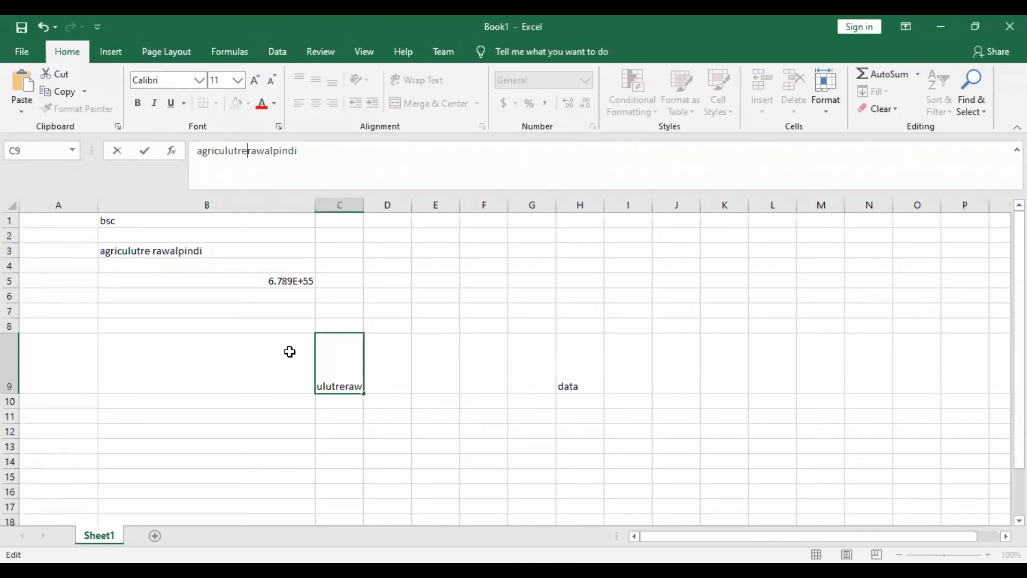
click(332, 422)
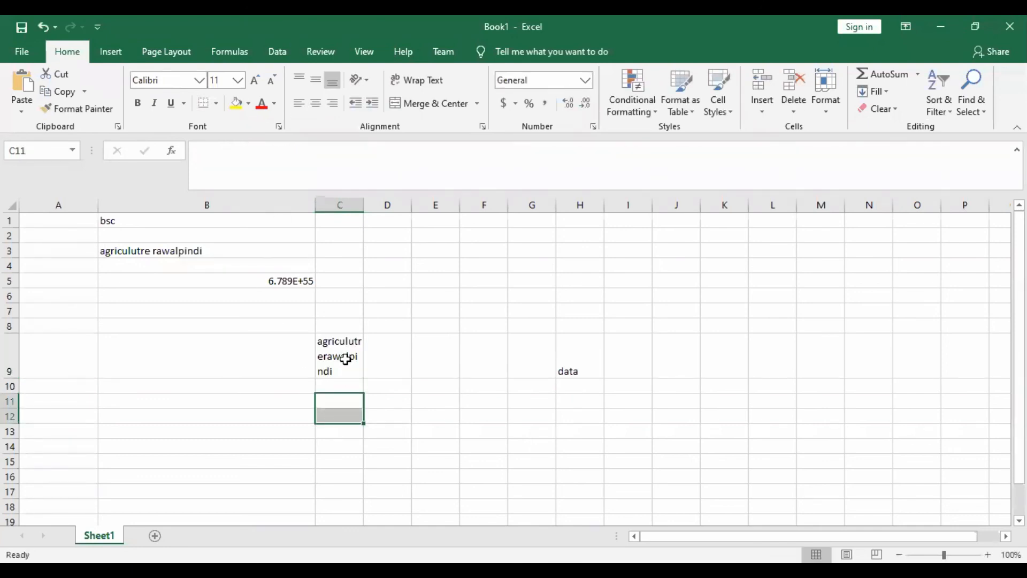
- Select the wrapped cell C9, widen column C to about one and a half times its width, and widen column B slightly
click(346, 359)
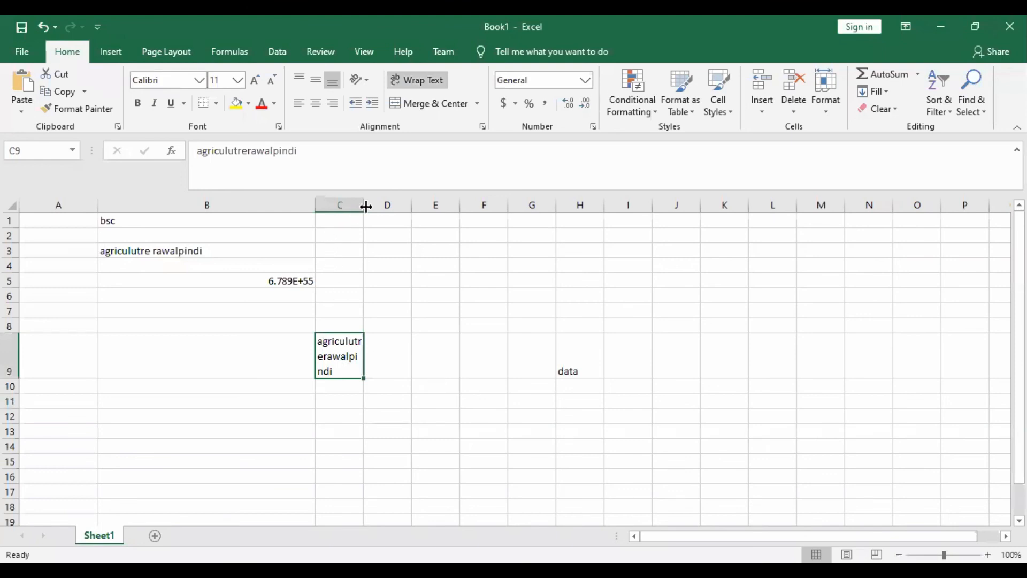
drag(362, 204, 388, 209)
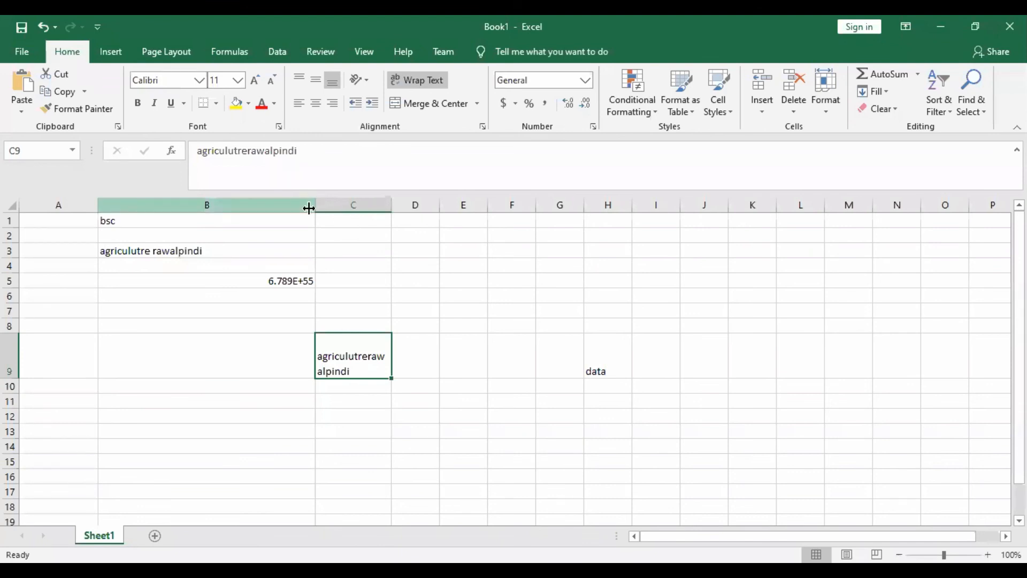
drag(312, 208, 321, 265)
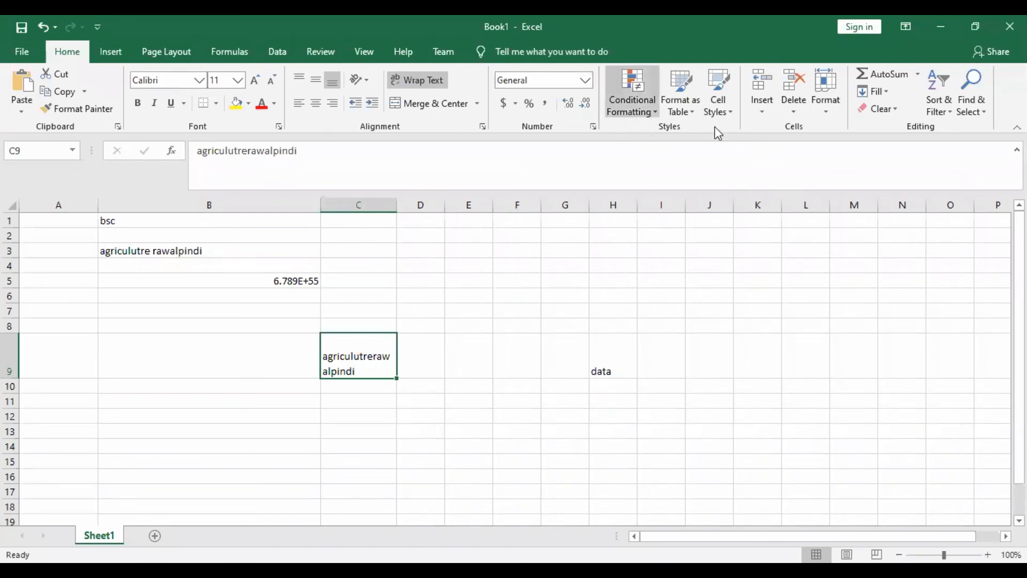
- Move the empty cell A4 to A9 and increase the height of row 11 to about four standard rows
click(40, 261)
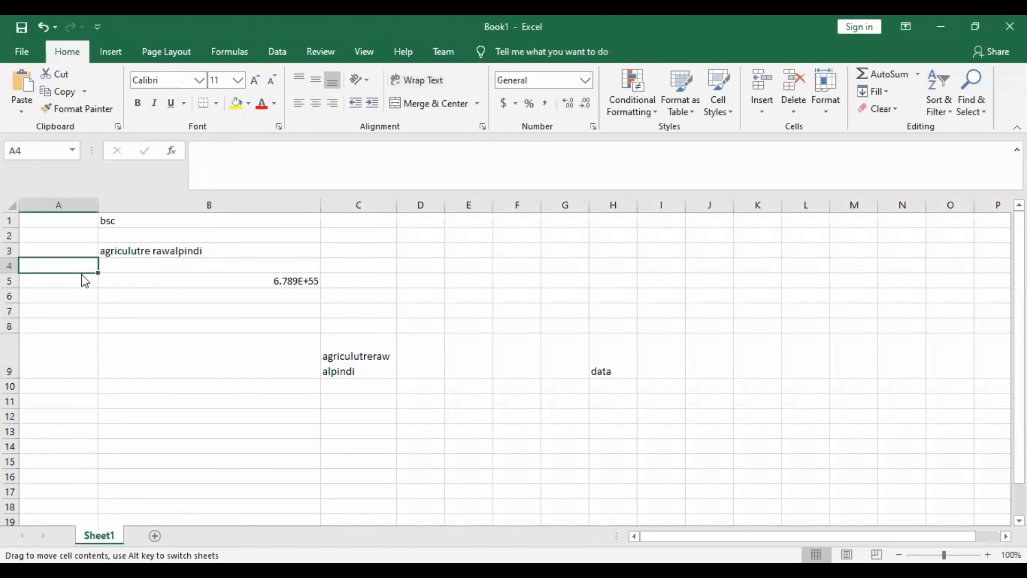
drag(83, 276, 79, 342)
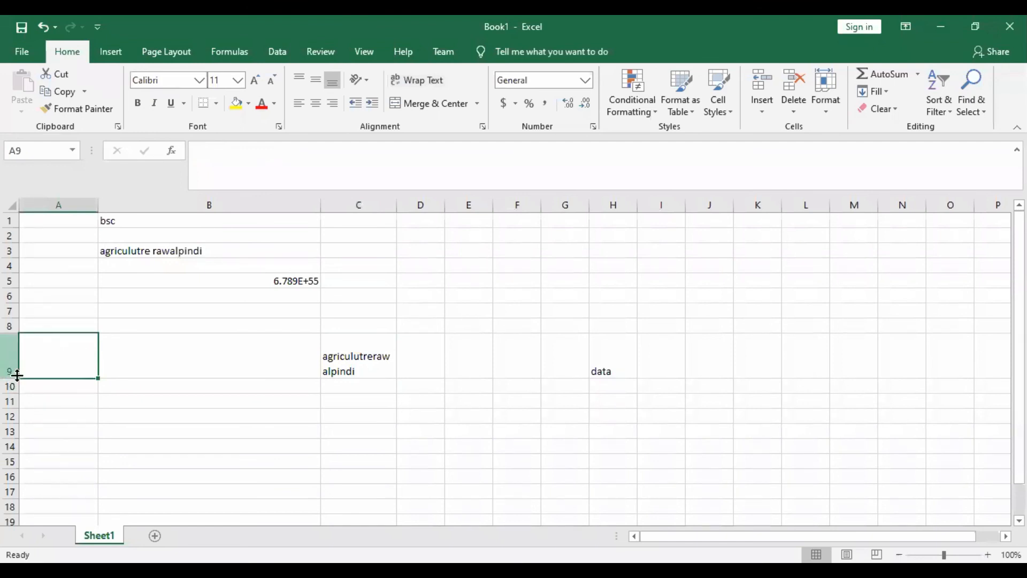
drag(11, 408, 11, 409)
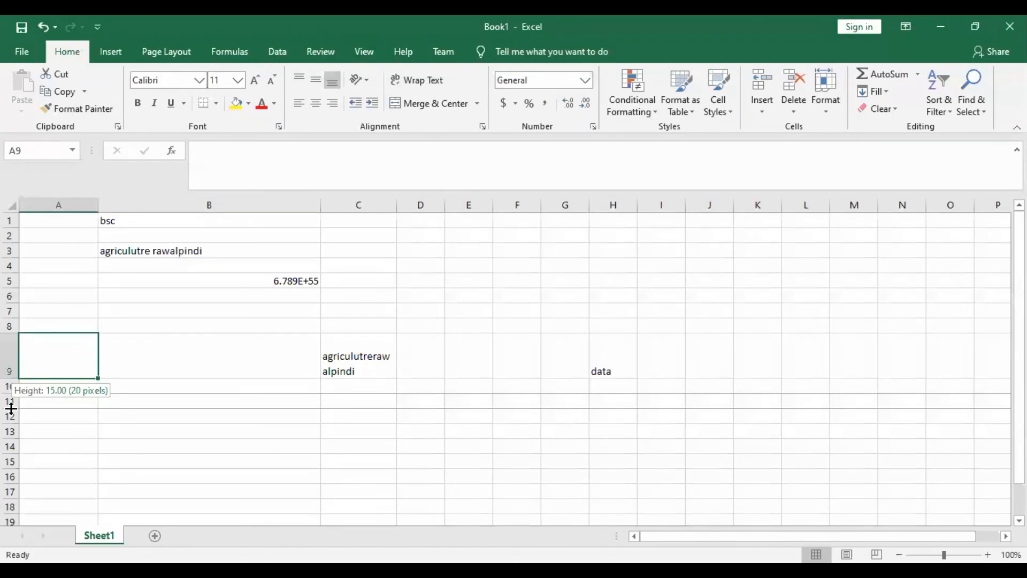
drag(12, 408, 11, 407)
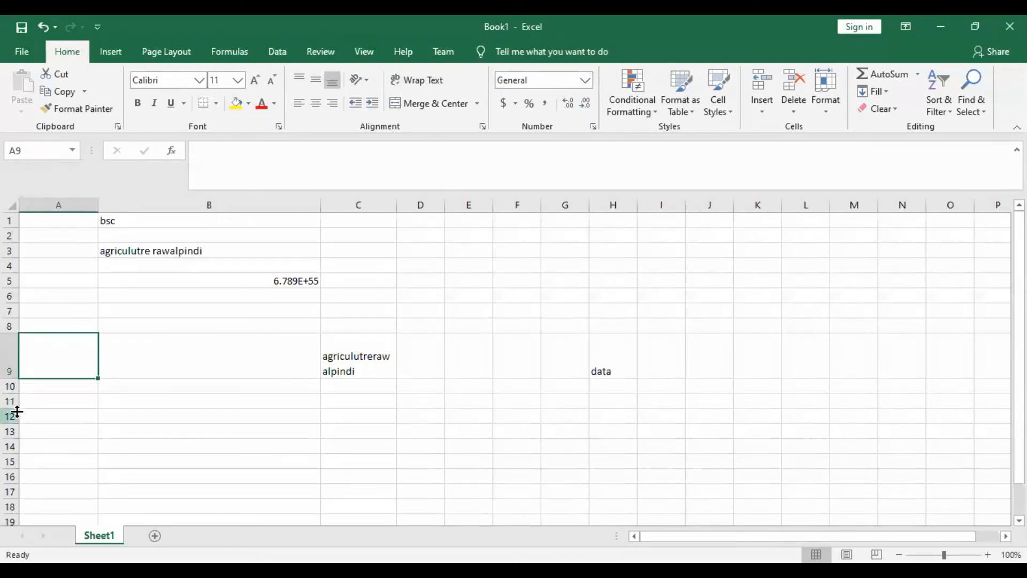
drag(13, 409, 26, 454)
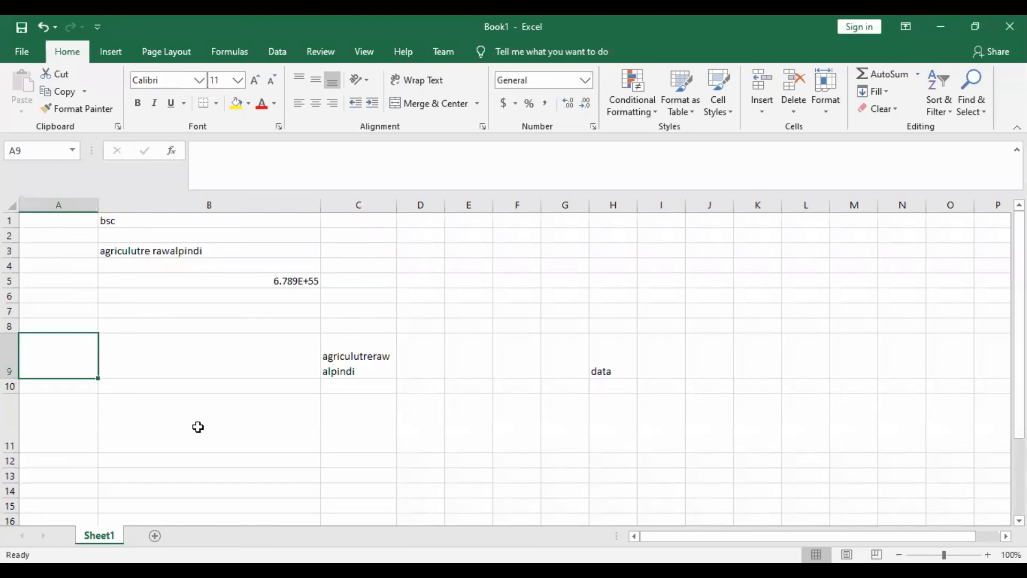